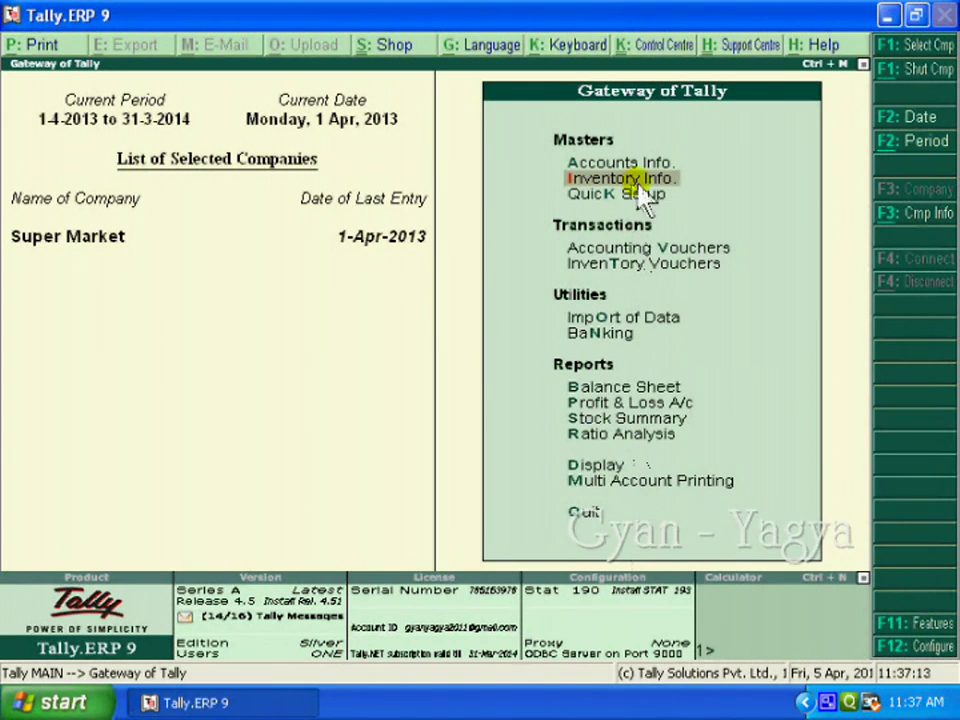
- Open the Price List from the inventory masters
click(661, 182)
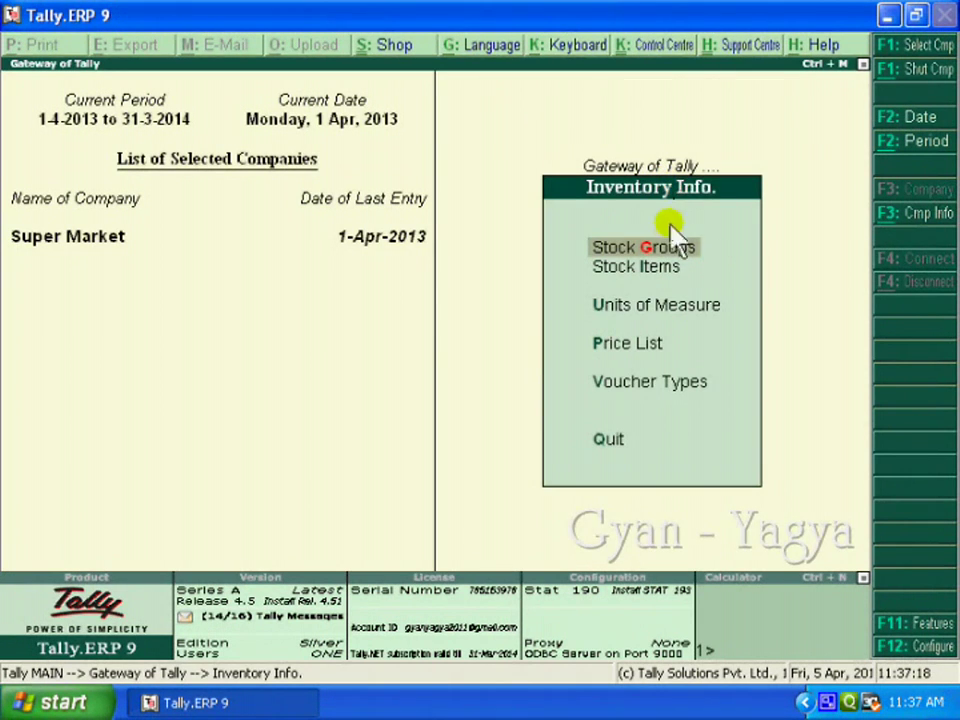
key(Down)
key(Down)
key(Down)
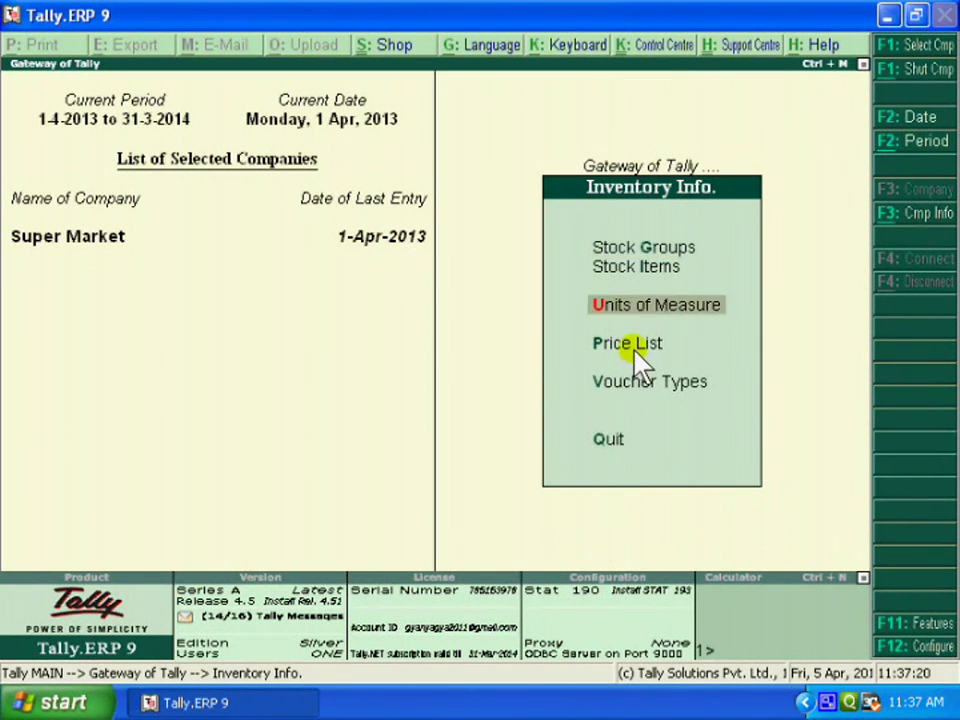
key(Return)
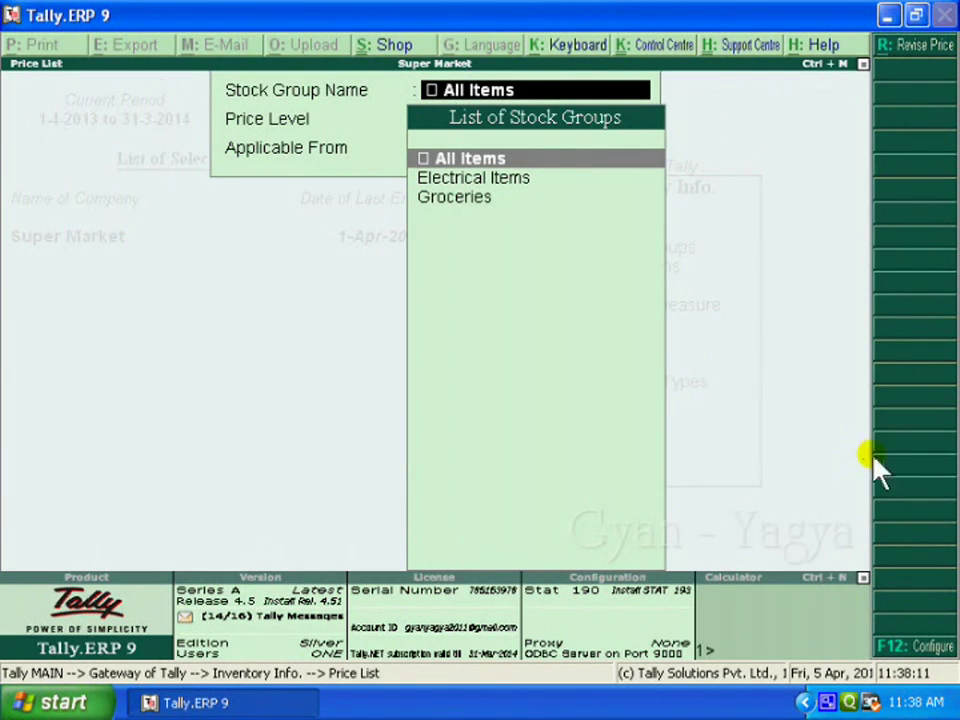
- Start a price revision for the Electrical Items stock group at the Retailers price level, applicable from 1-May-2013
click(892, 54)
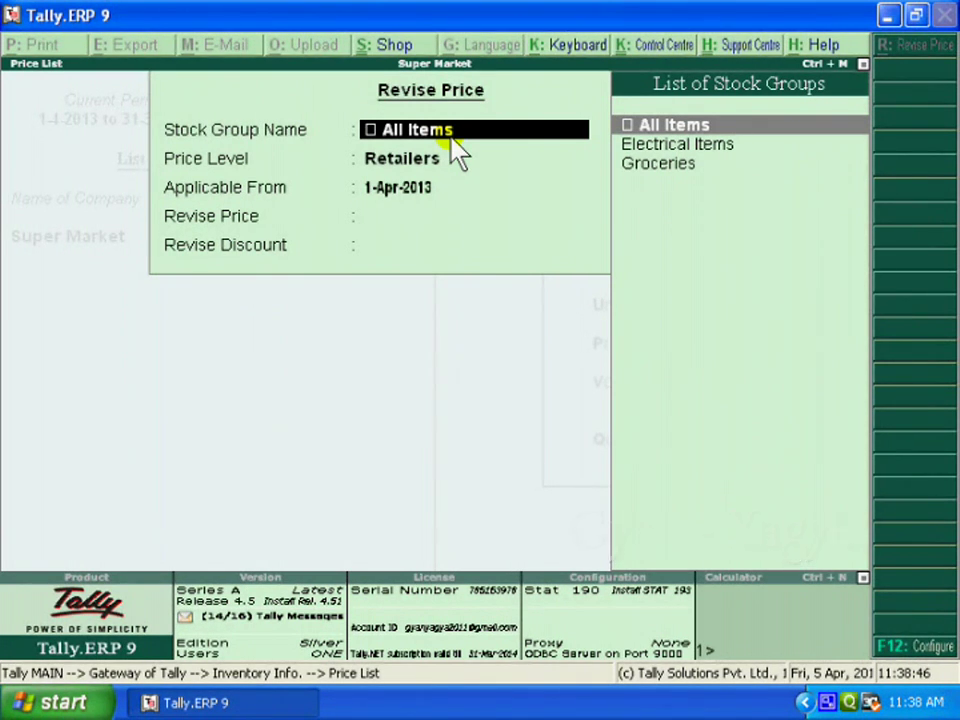
click(704, 150)
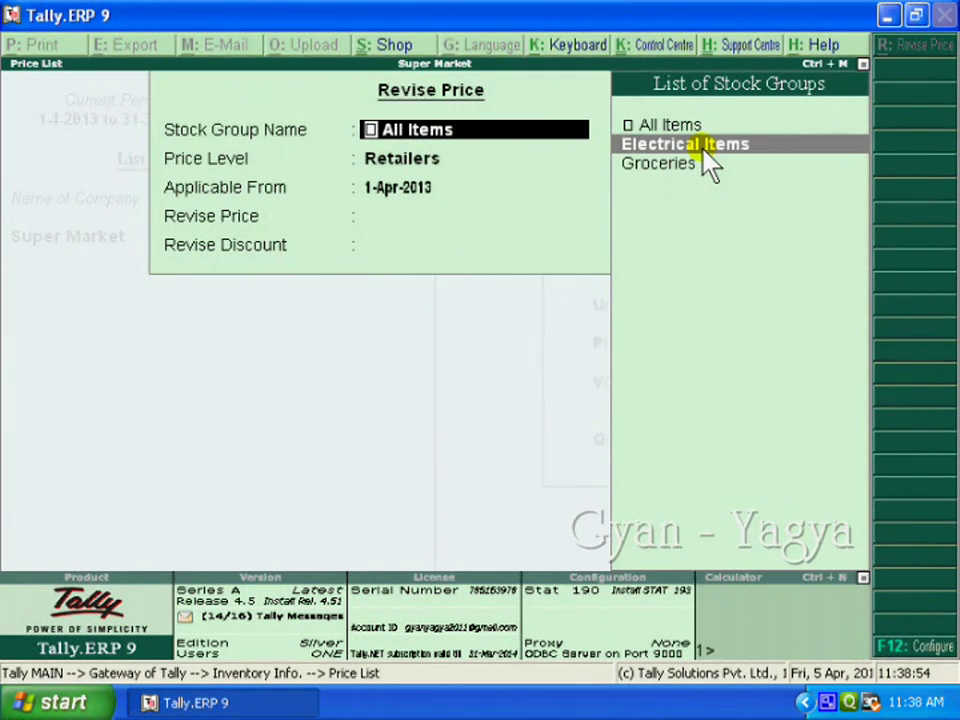
key(Return)
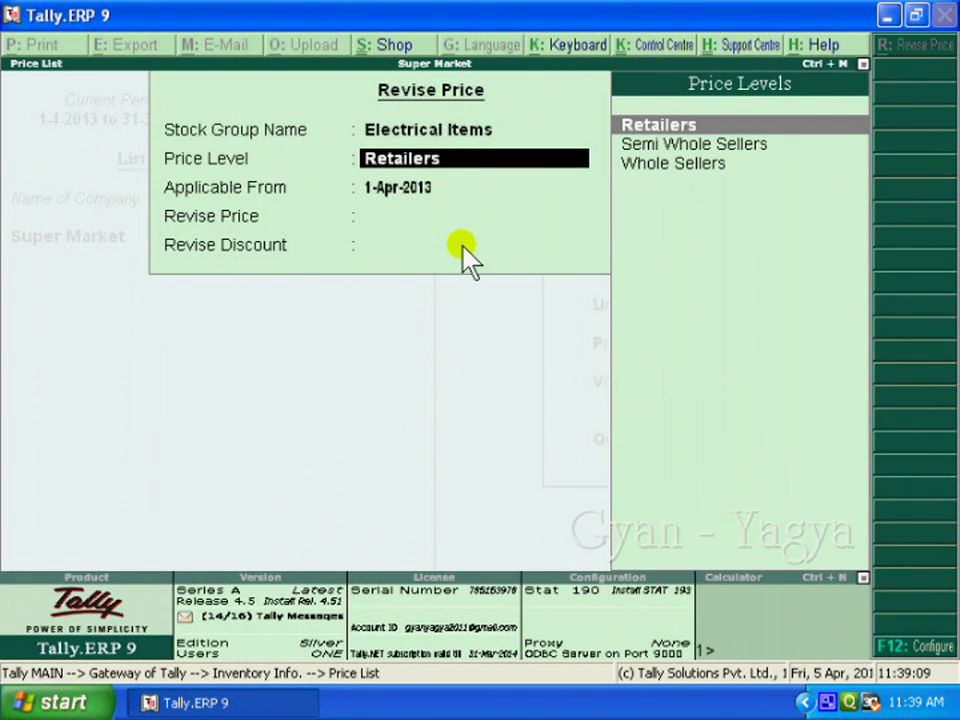
key(Return)
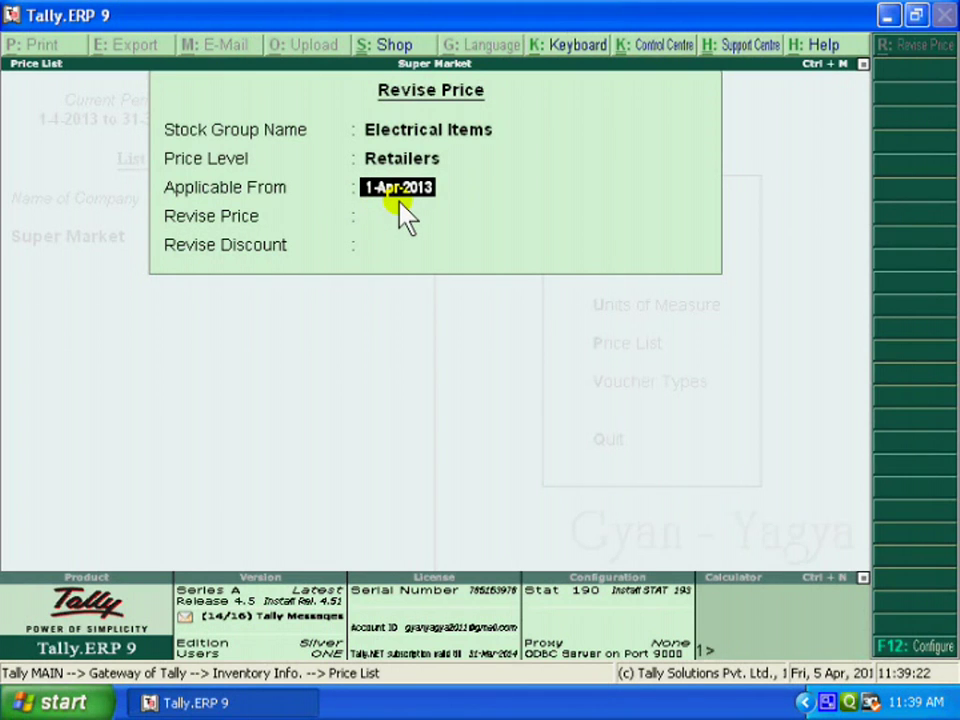
text(1)
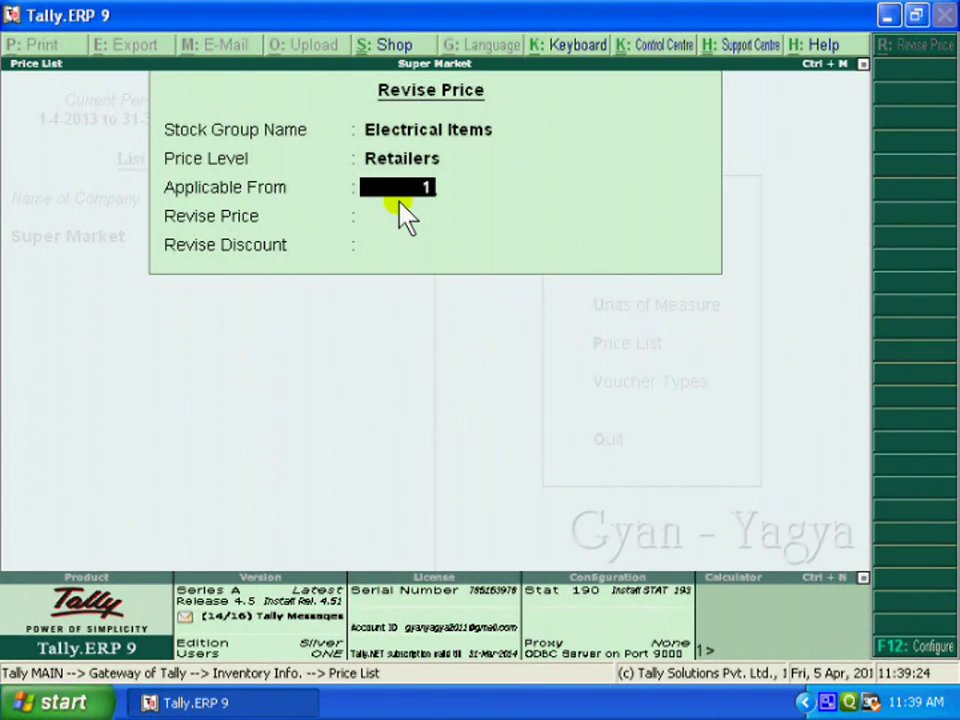
text( 5)
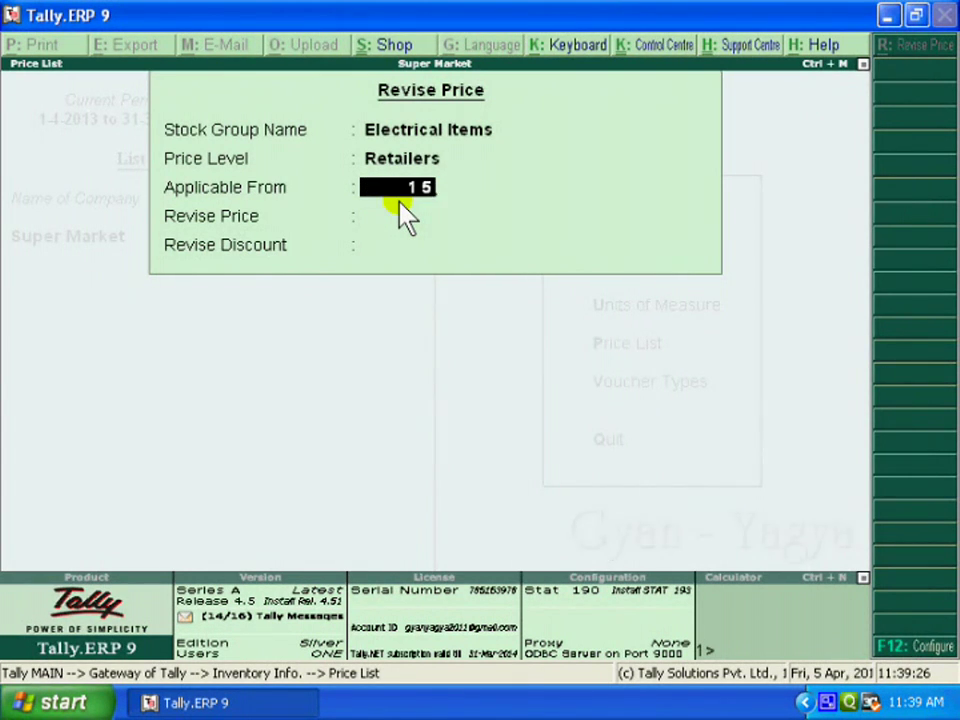
key(Return)
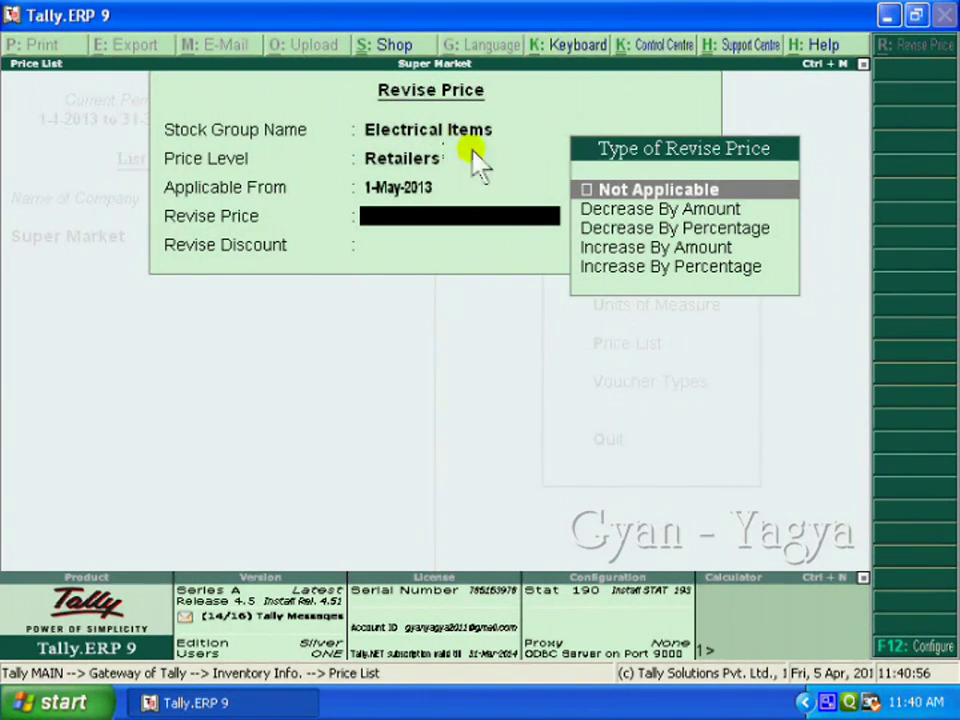
- Revise the Electrical Items prices with Decrease By Amount of 50 ₹ and set the discount revision to Not Applicable
click(712, 212)
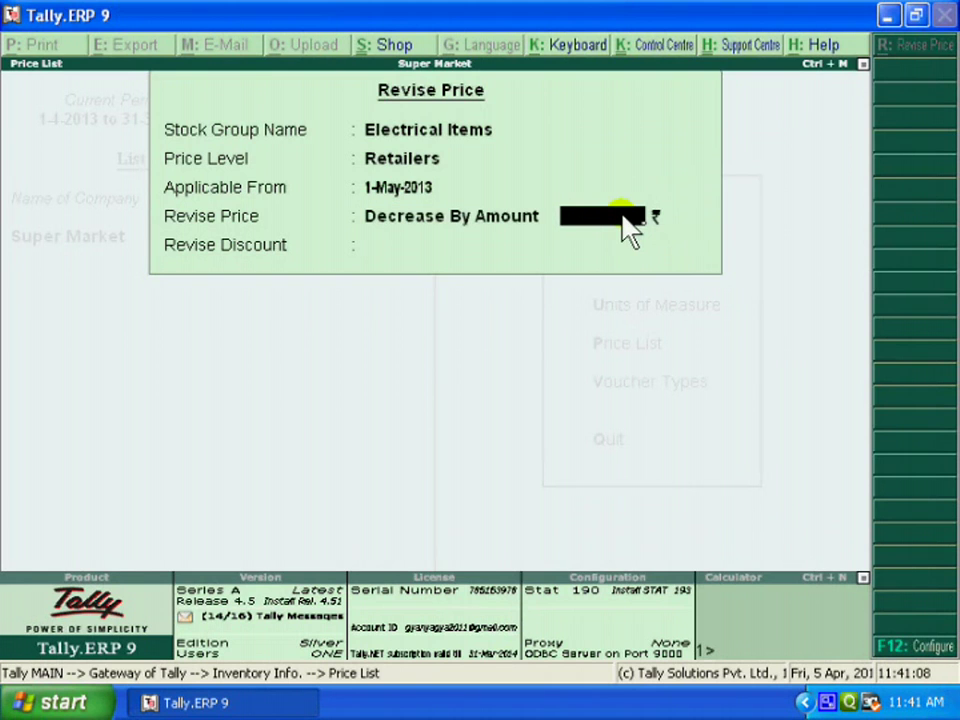
text(5)
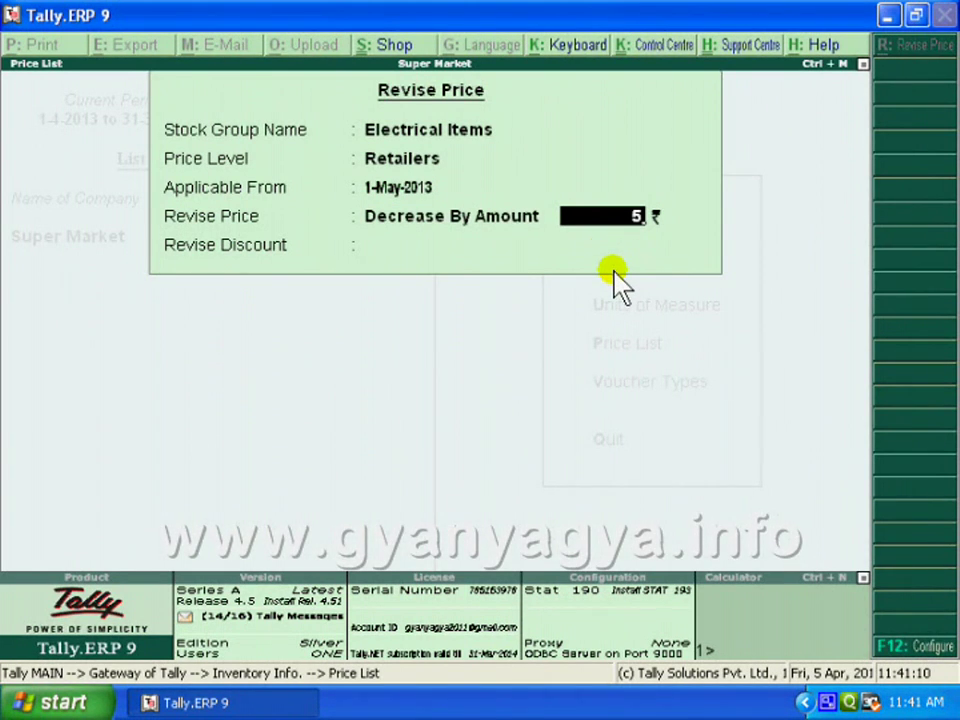
text(0)
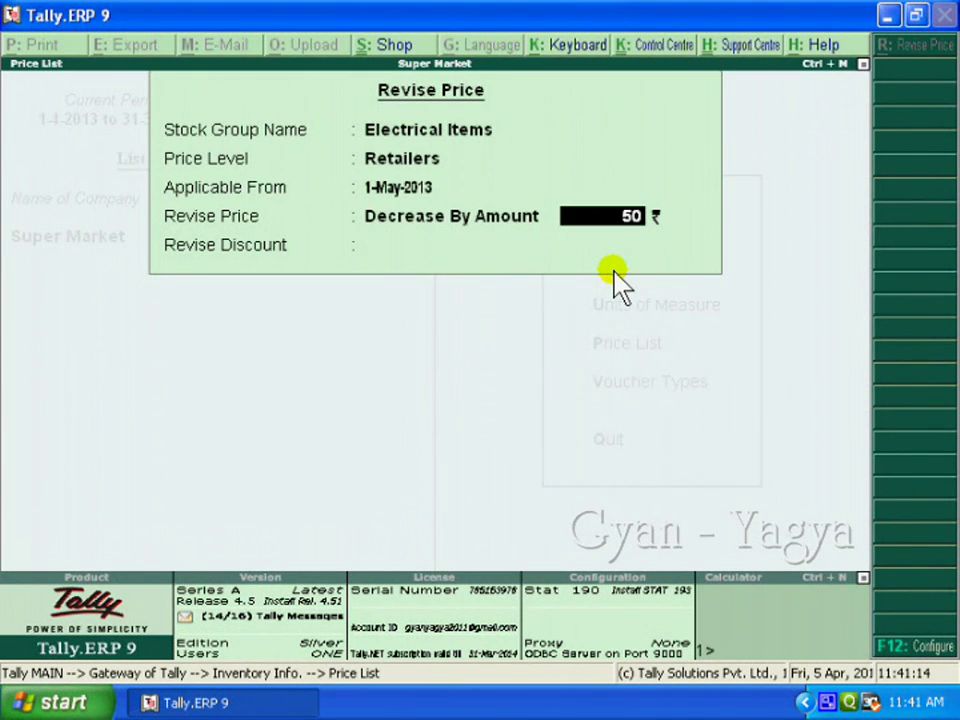
key(Return)
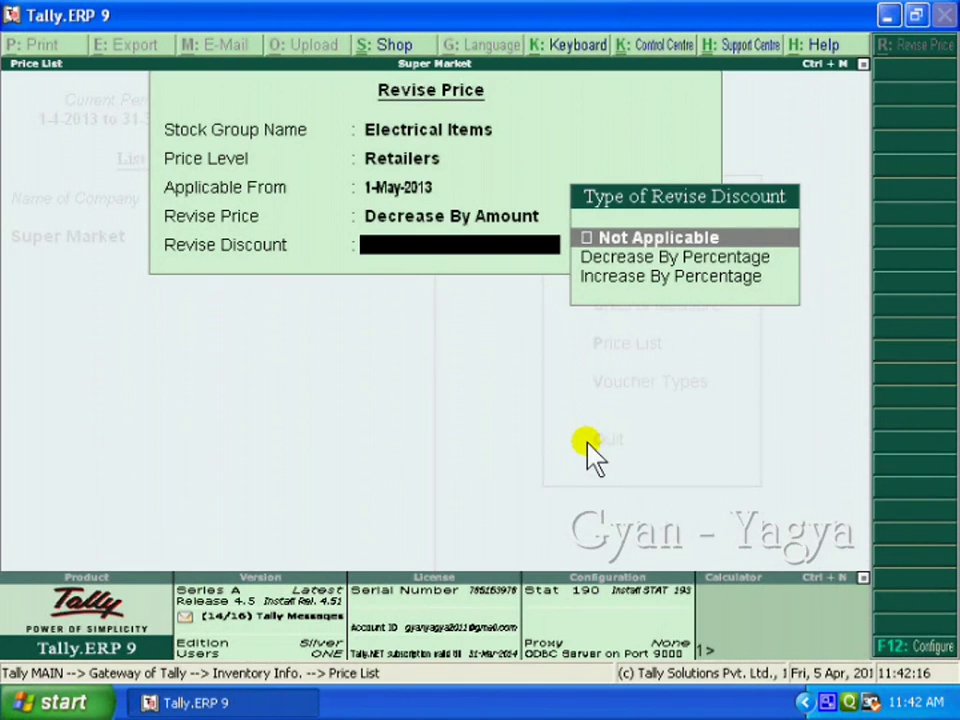
key(Return)
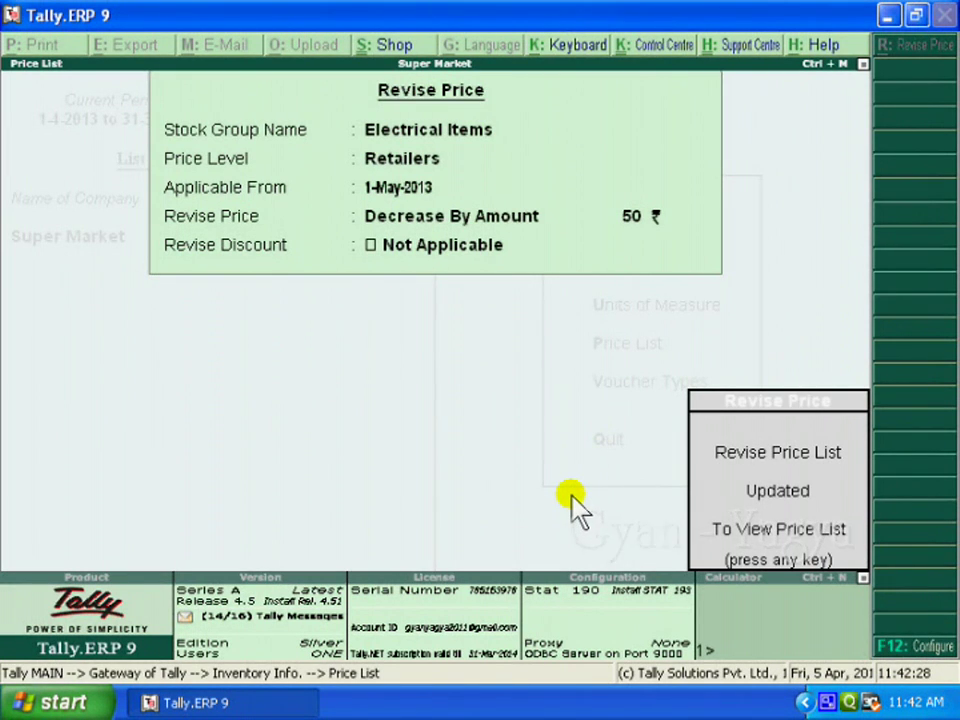
- View the updated Retailers price list for Electrical Items and quit it
key(Return)
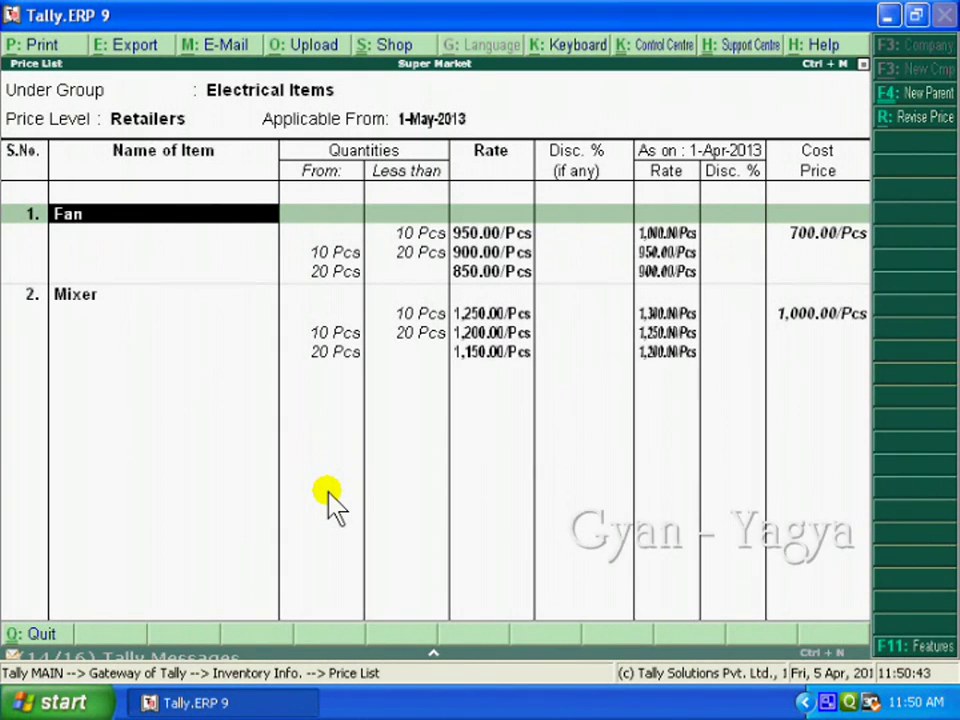
key(Escape)
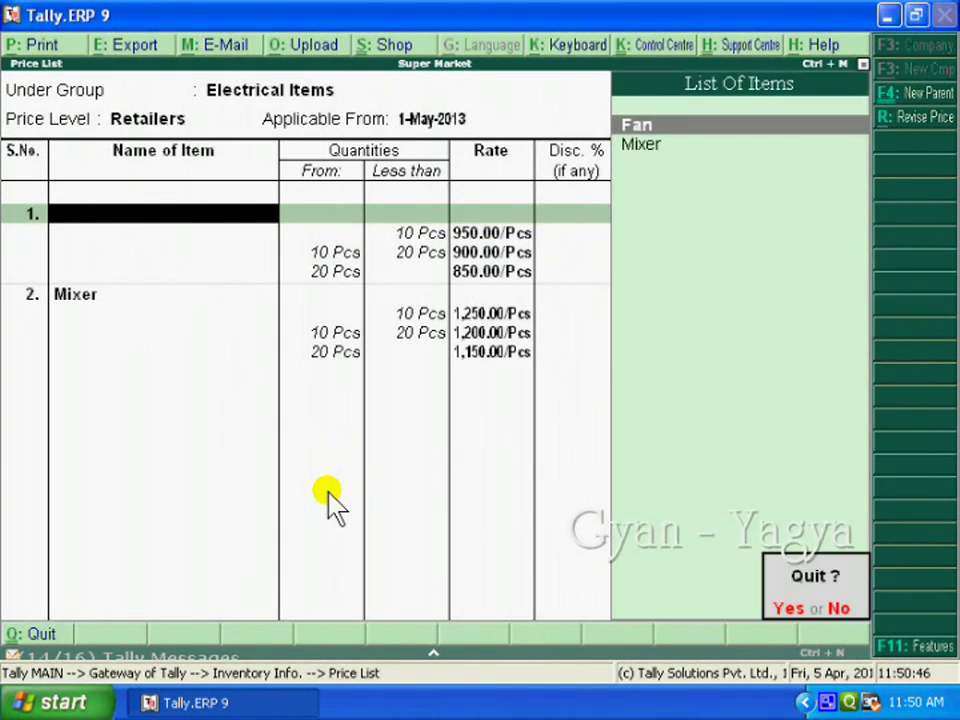
key(y)
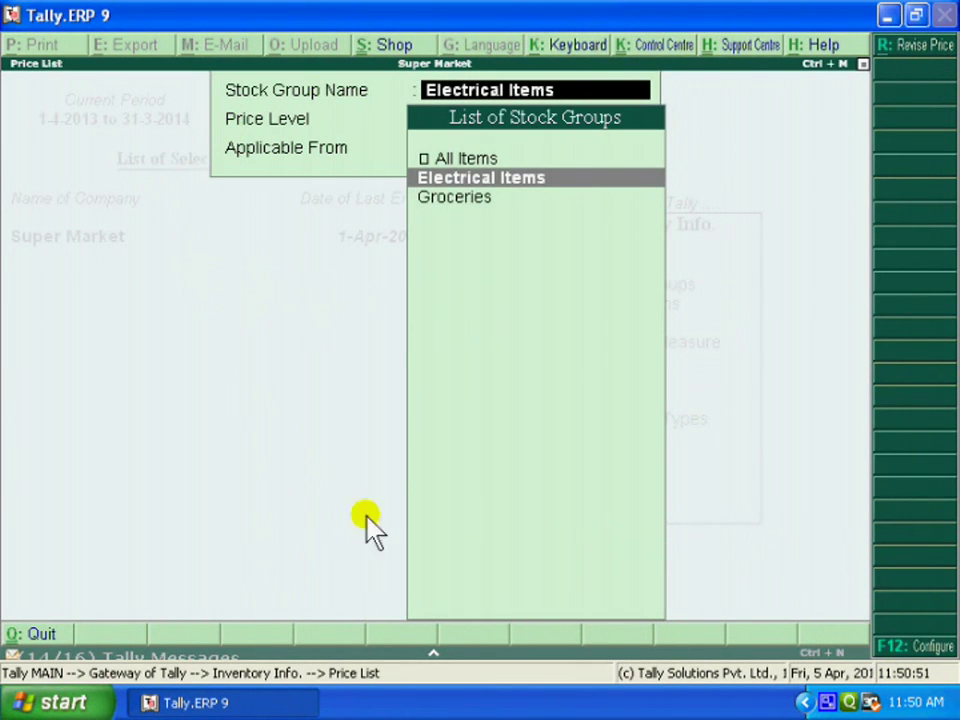
- Start another price revision for All Items at the Whole Sellers price level, applicable from 1-May-2013
click(906, 48)
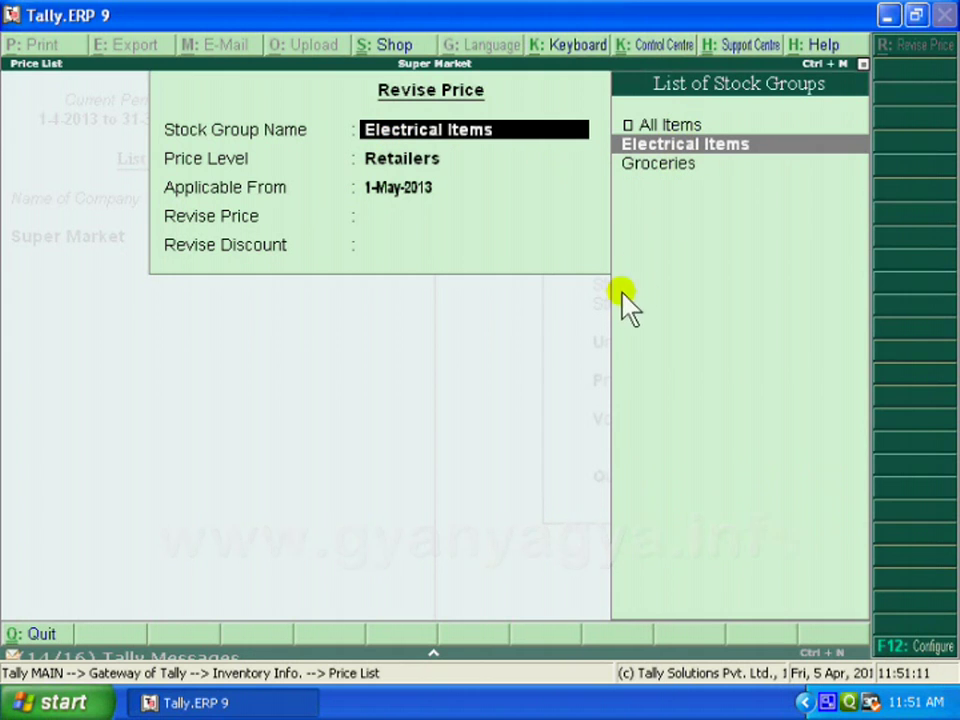
key(Up)
key(Return)
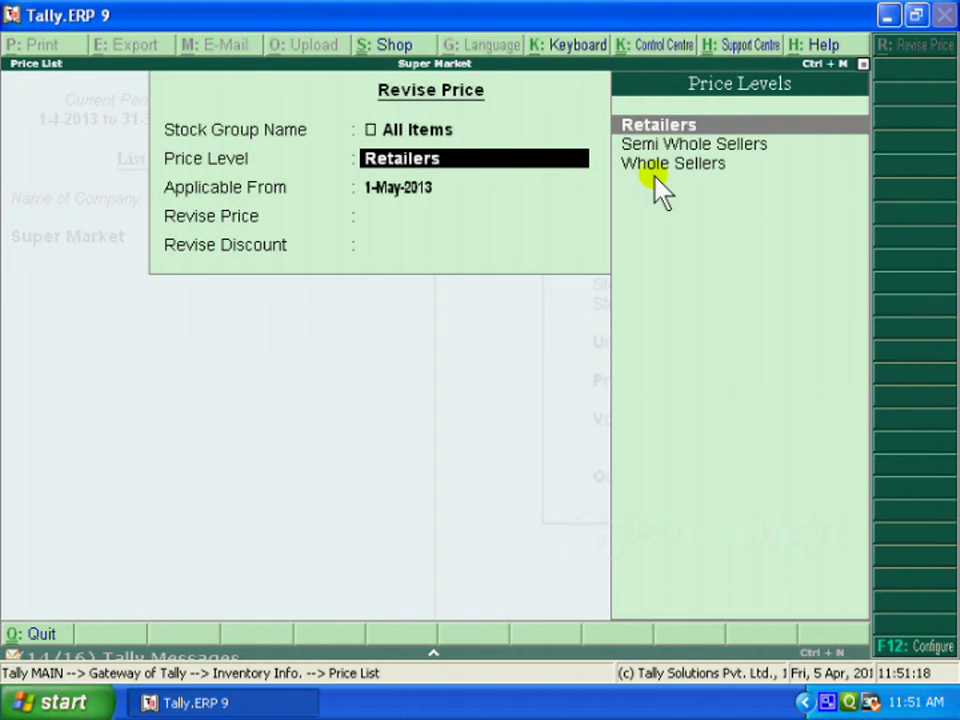
click(740, 163)
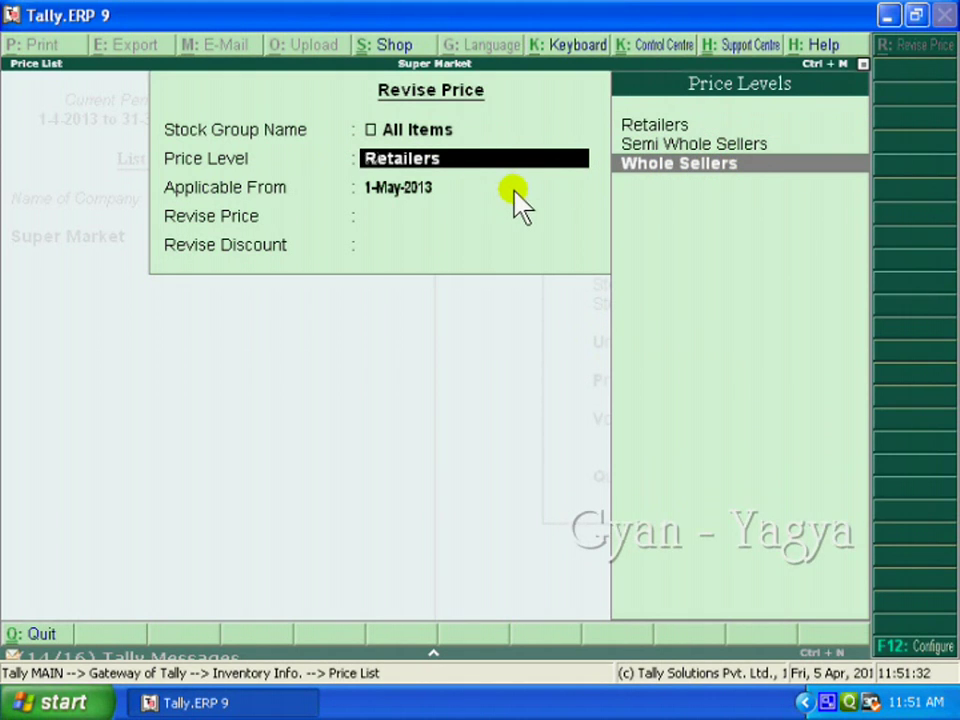
key(Return)
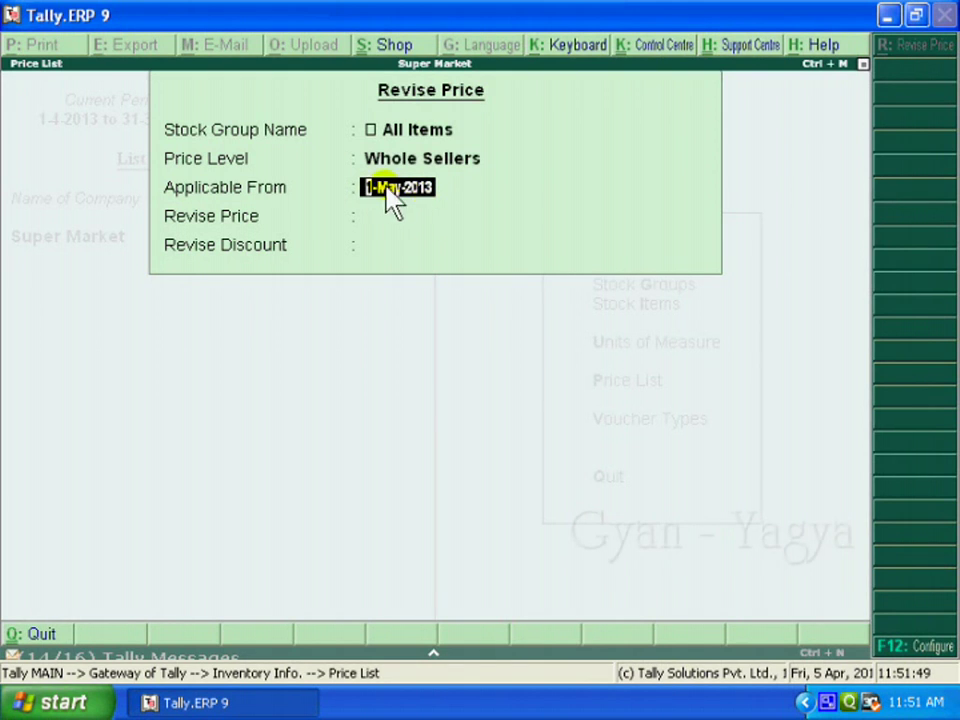
key(Return)
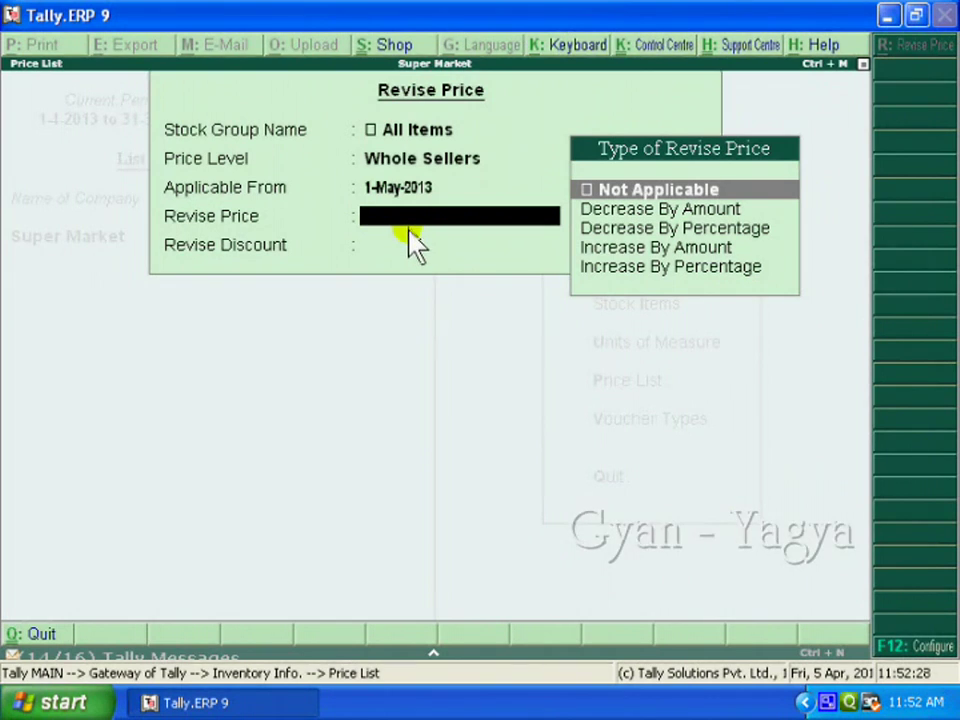
- Set the price revision for All Items to Decrease By Percentage of 0.50 %
click(612, 230)
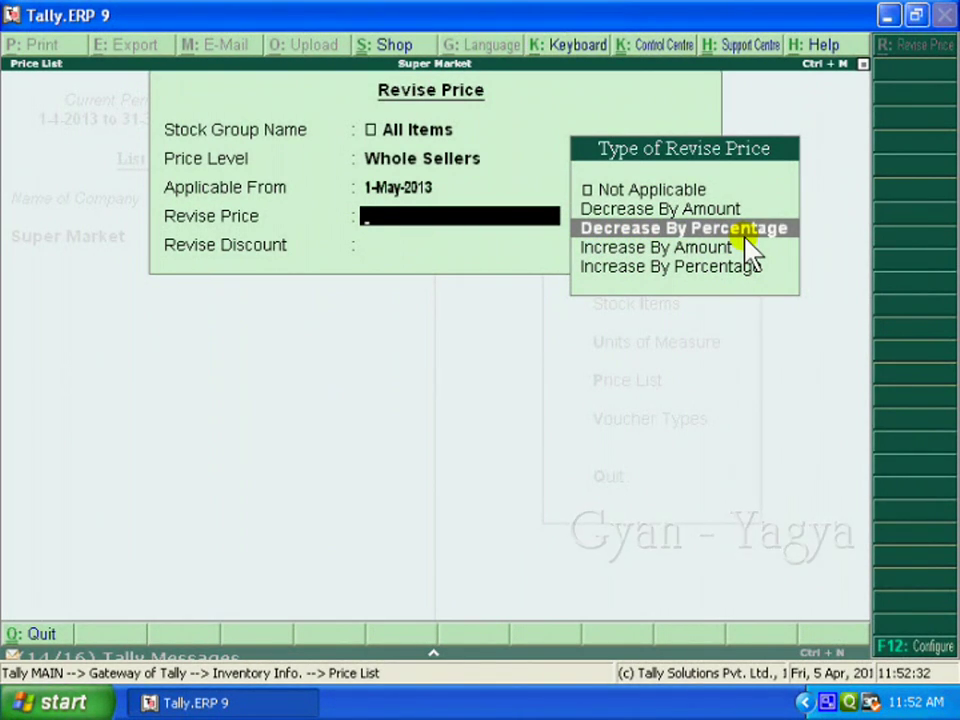
key(Return)
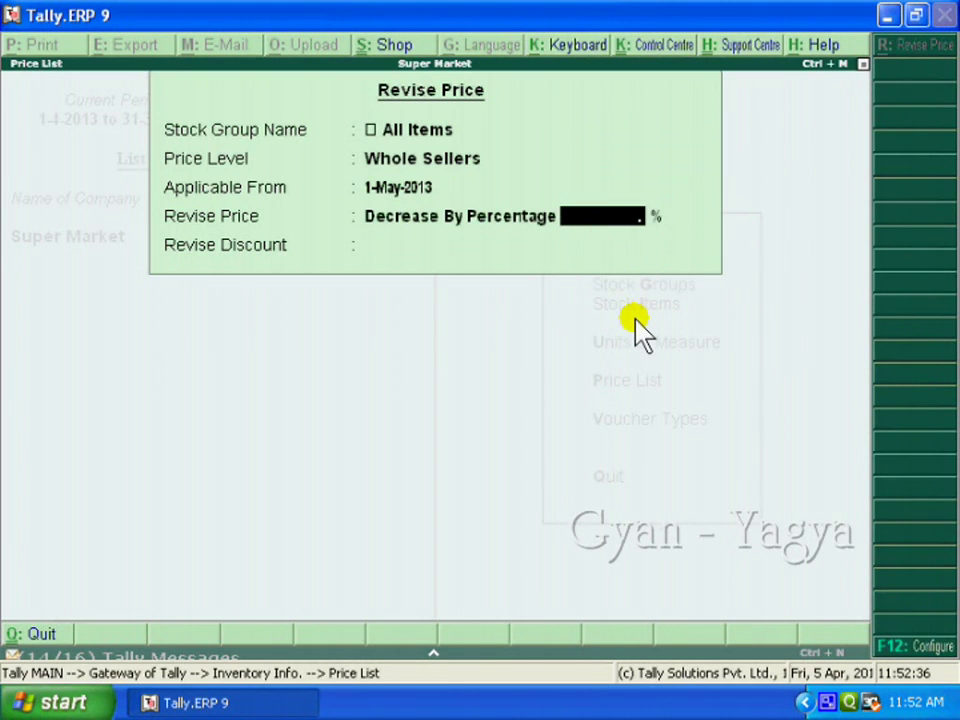
text(.50)
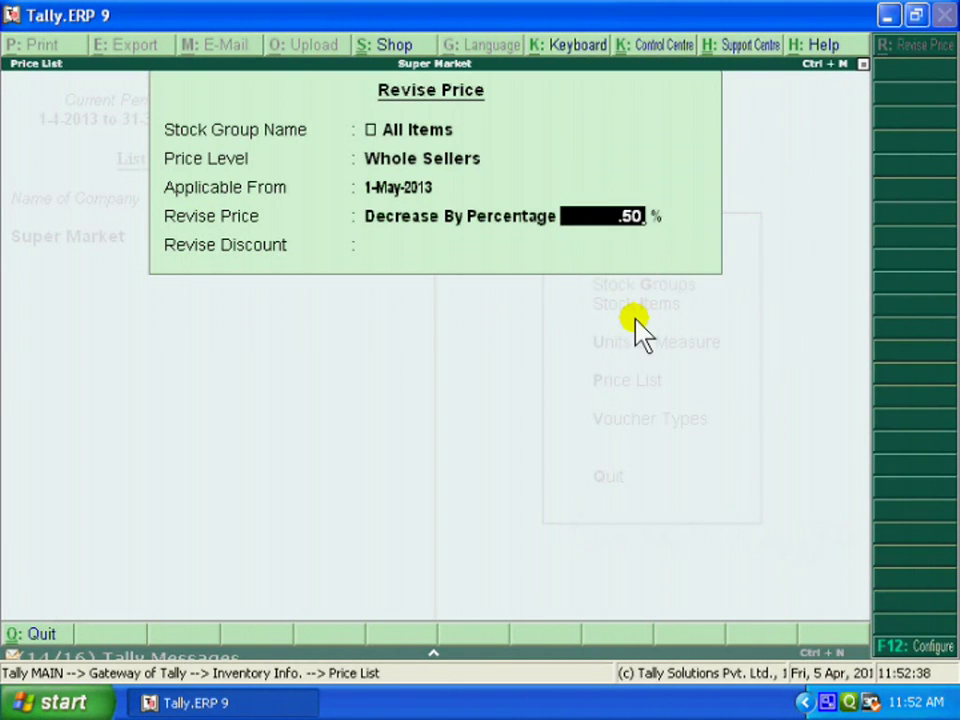
key(Return)
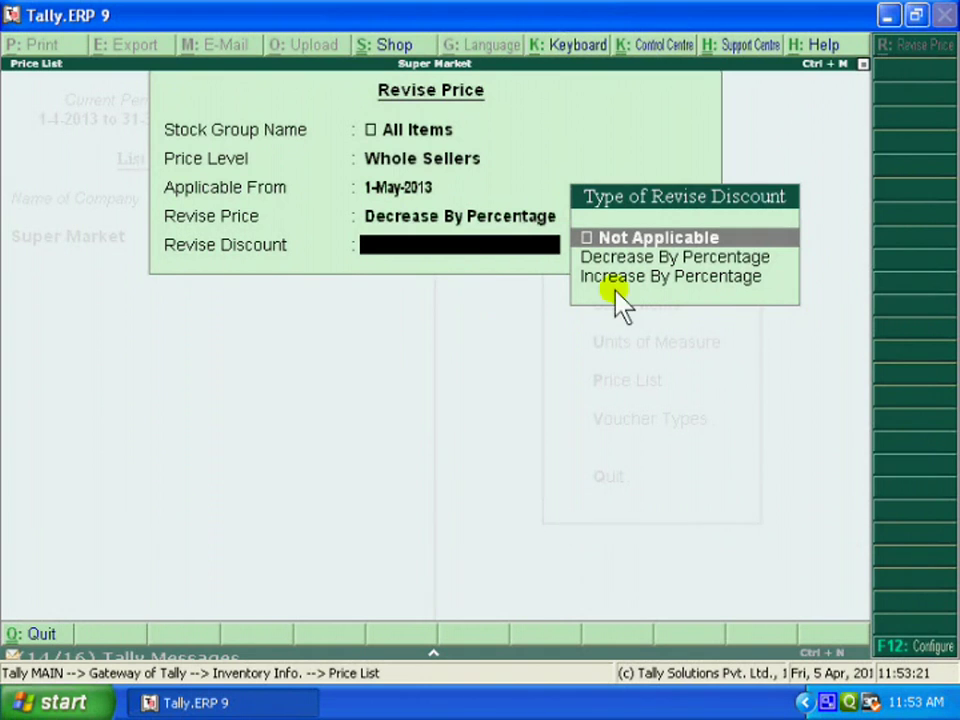
- Set the discount revision to Increase By Percentage of 0.50 % and update the Whole Sellers price list
key(Down)
key(Down)
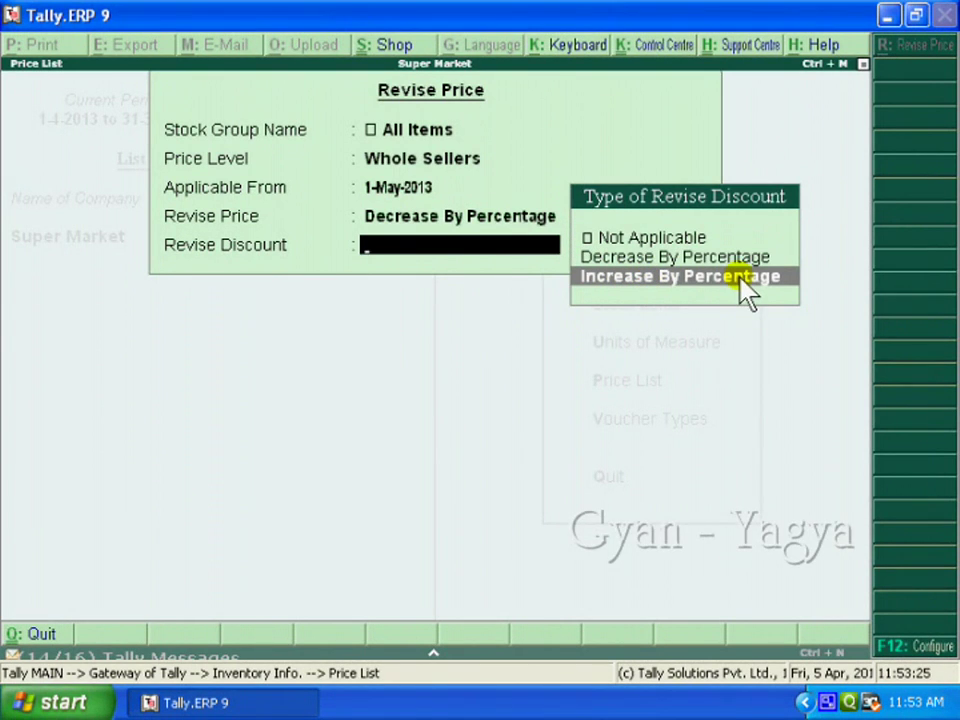
key(Return)
text(0.50)
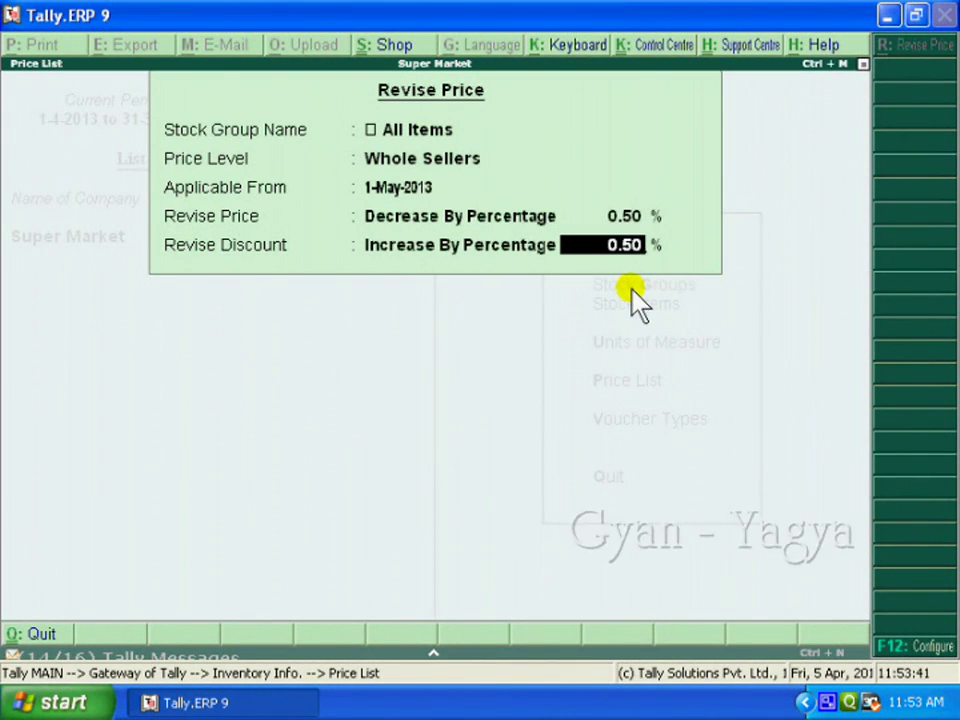
key(Return)
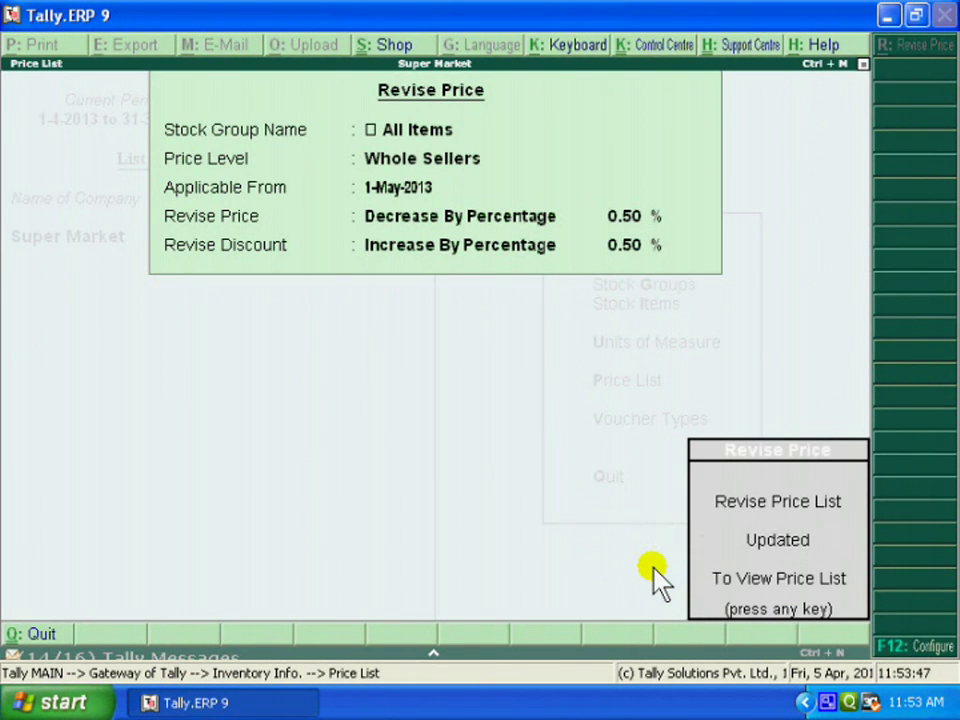
- View the updated Whole Sellers price list for All Items and quit it
key(Return)
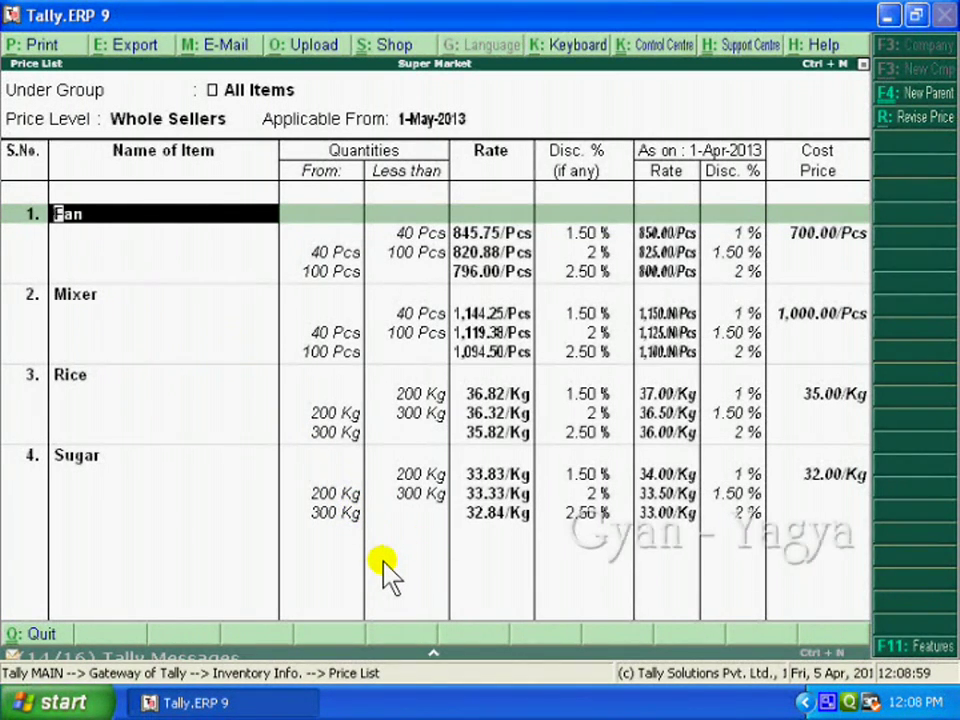
key(Escape)
key(Escape)
key(y)
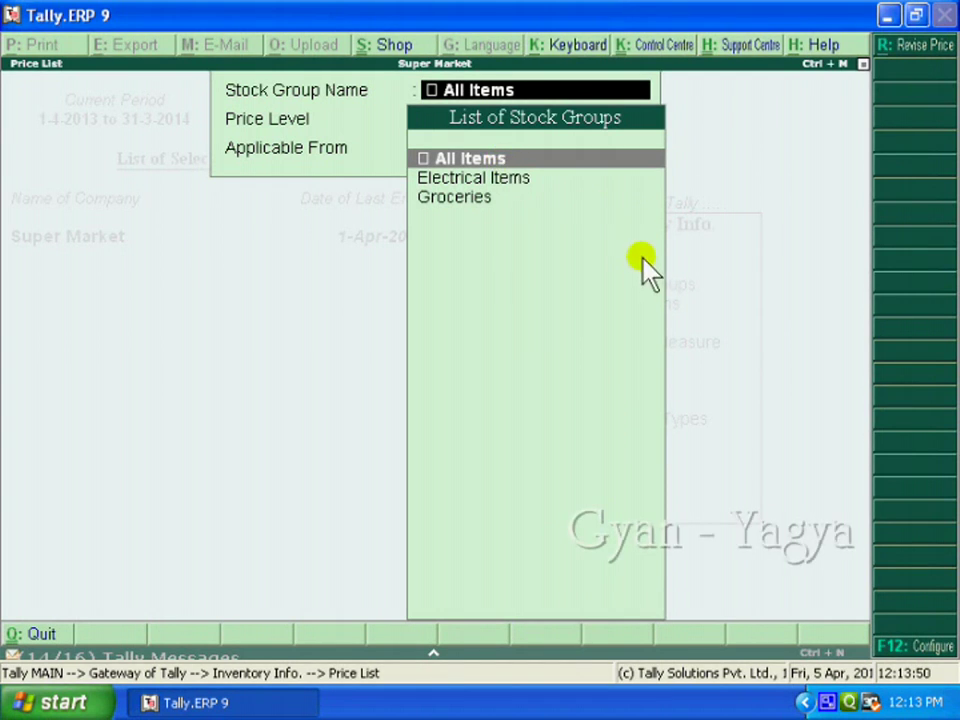
- Open a price list for All Items at the Whole Sellers price level, applicable from 15-May-2013
key(Return)
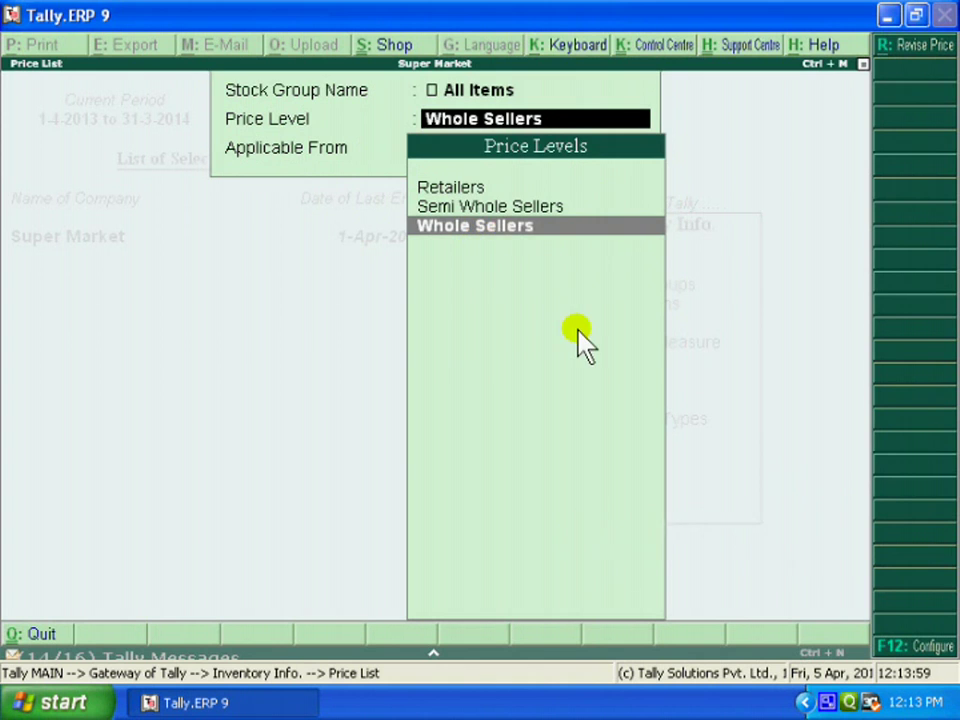
key(Return)
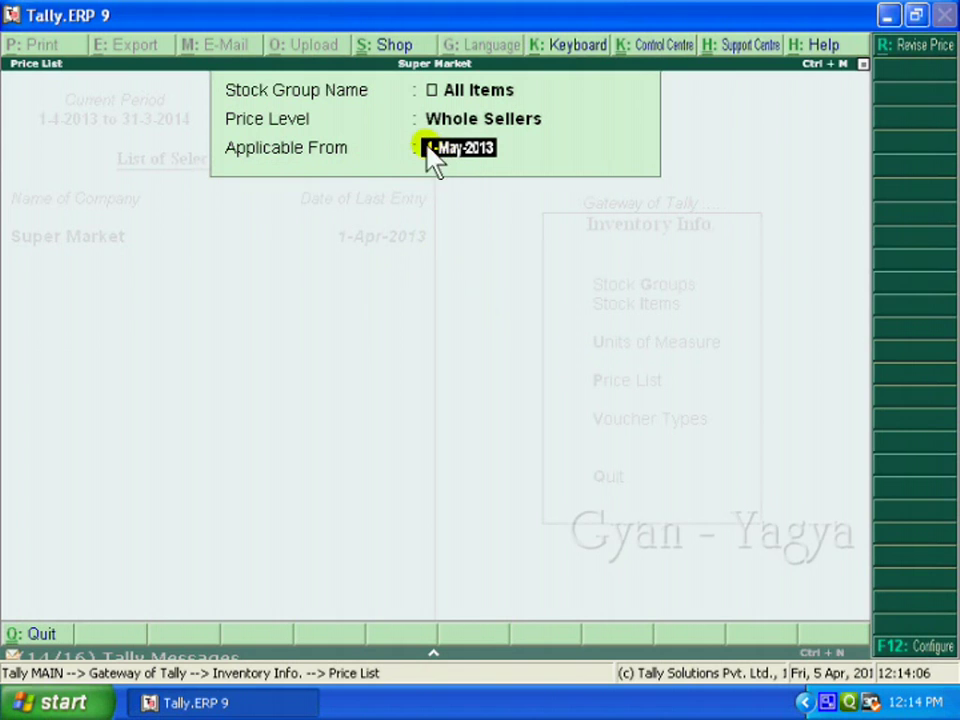
text(15 5)
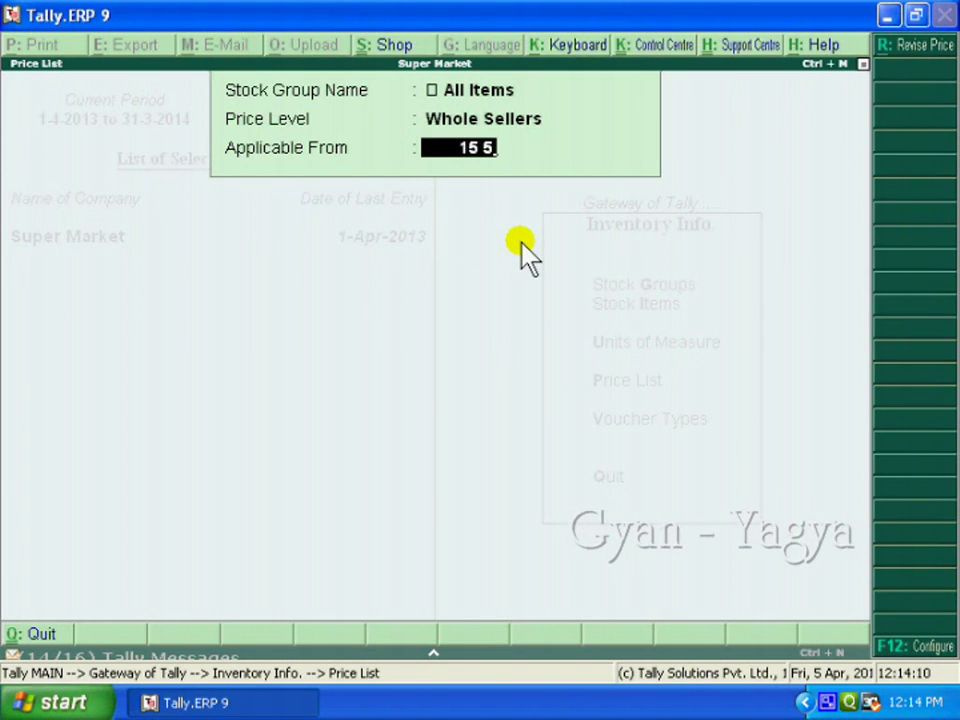
key(Return)
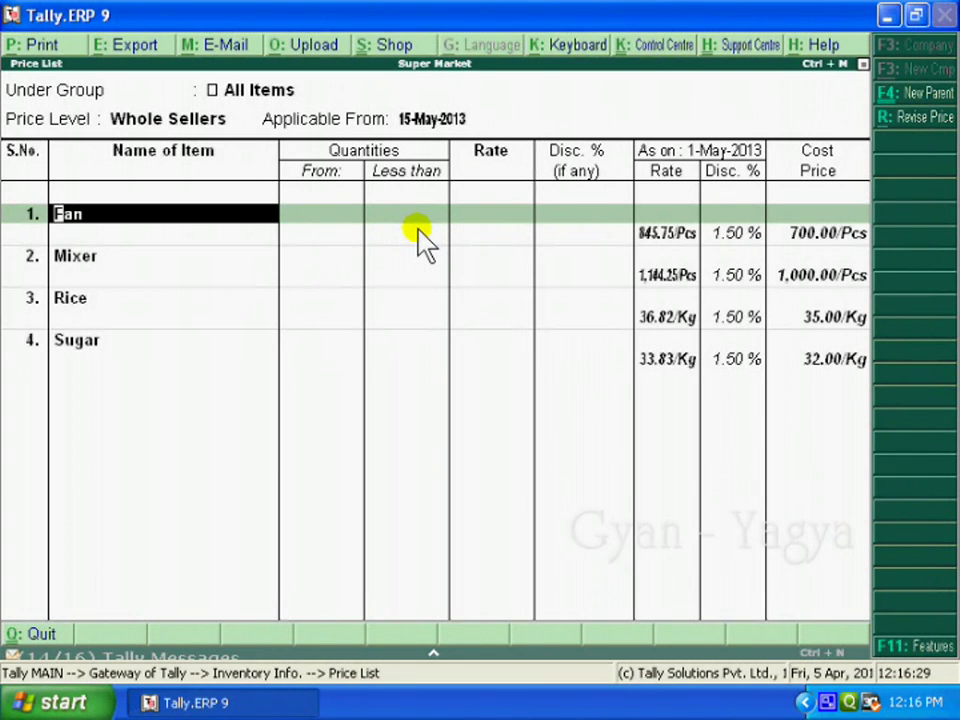
- Price Fan quantities of less than 50 Pcs at a rate of 825.00 per piece with a 1.50 % discount
key(Return)
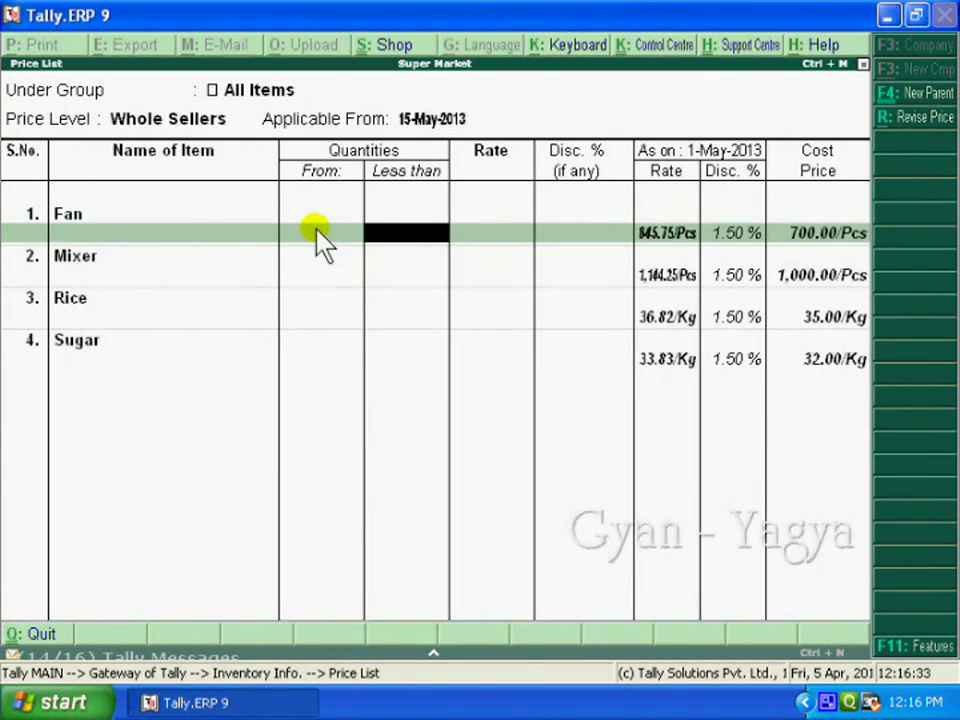
text(50)
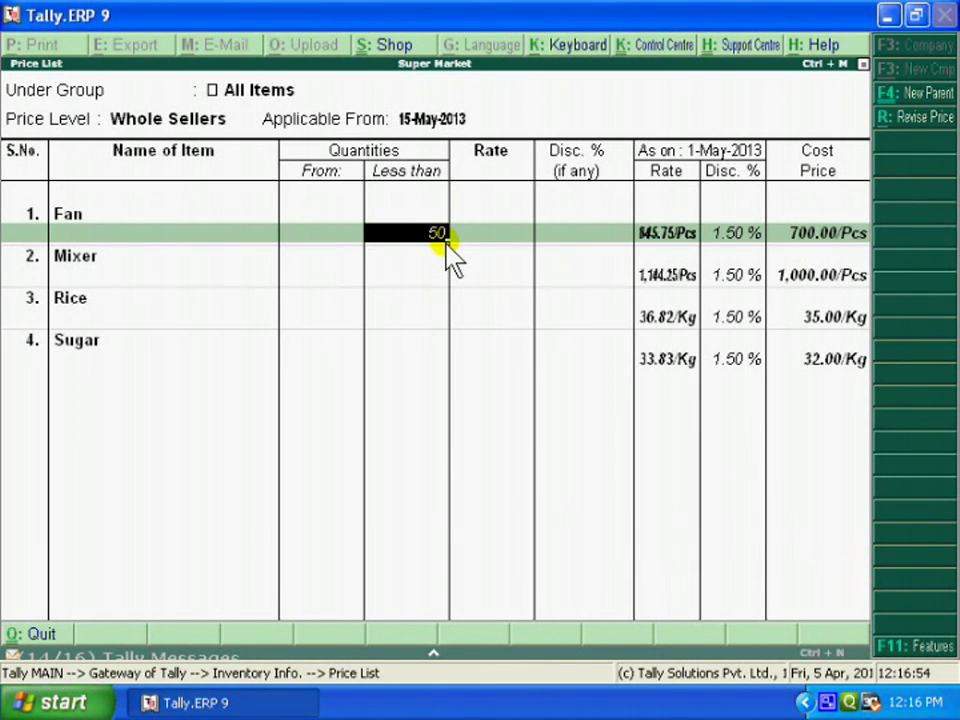
key(Return)
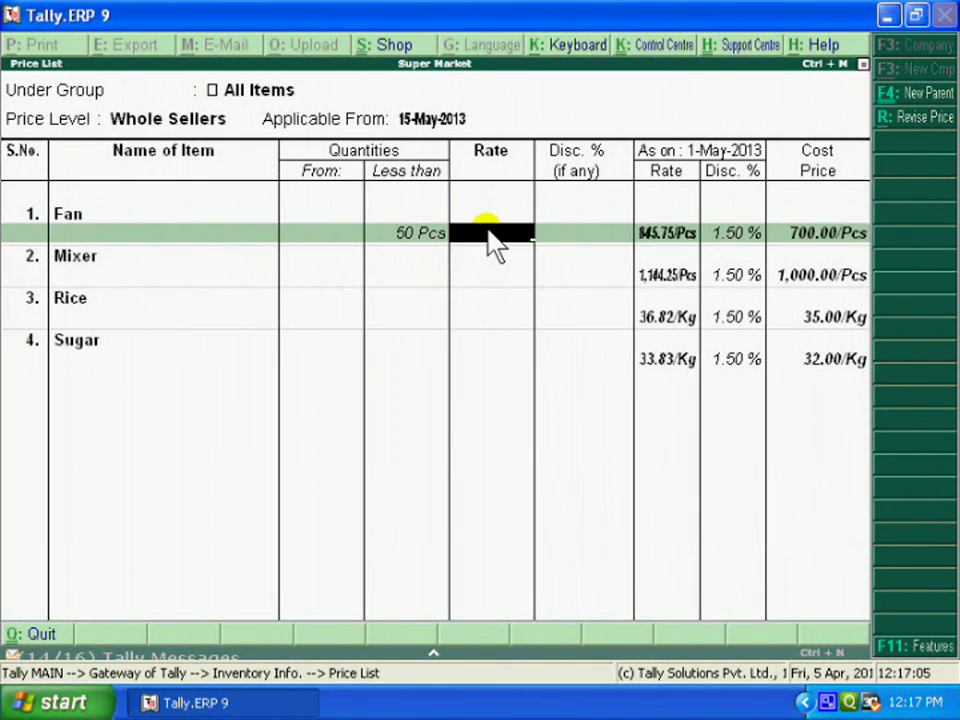
text(825)
key(Return)
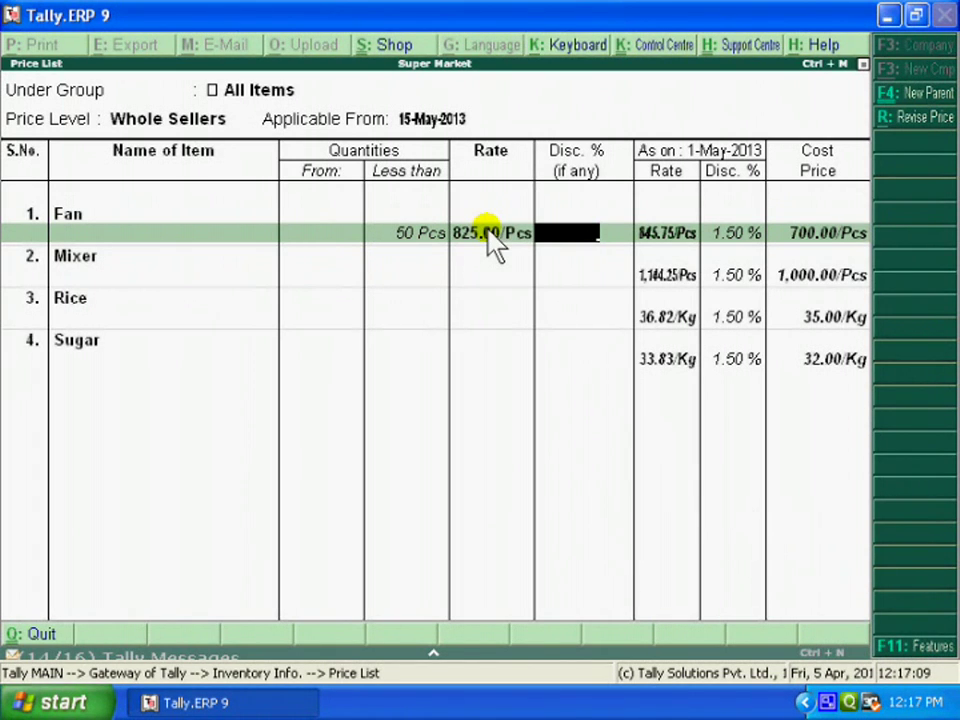
text(1.5)
key(Return)
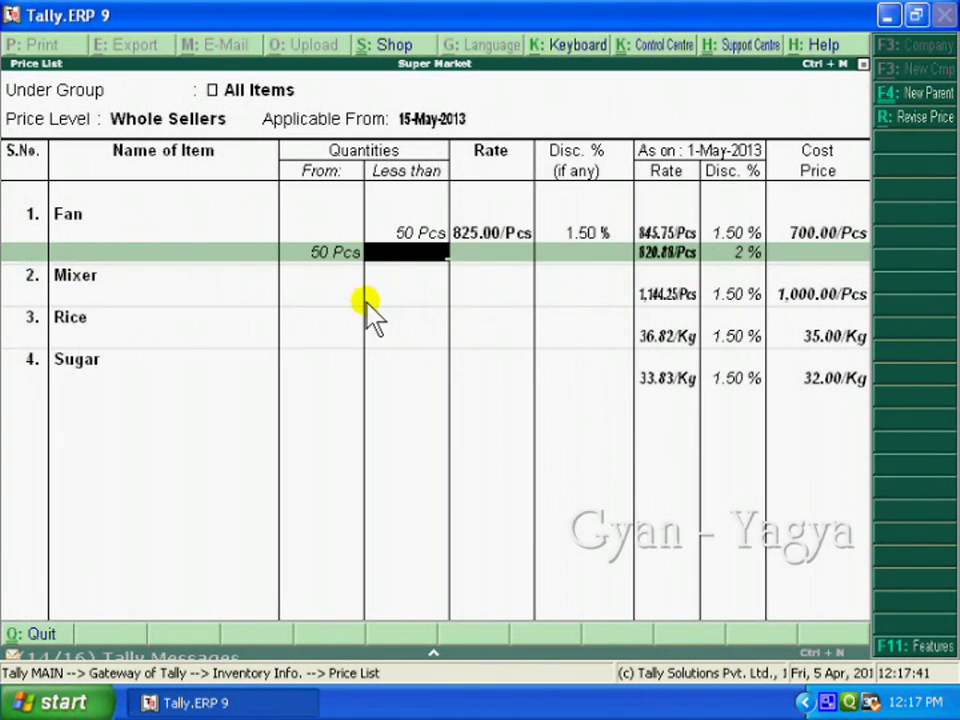
- Price Fan quantities from 50 to less than 150 Pcs at a rate of 800.00 per piece with a 2 % discount
text(150)
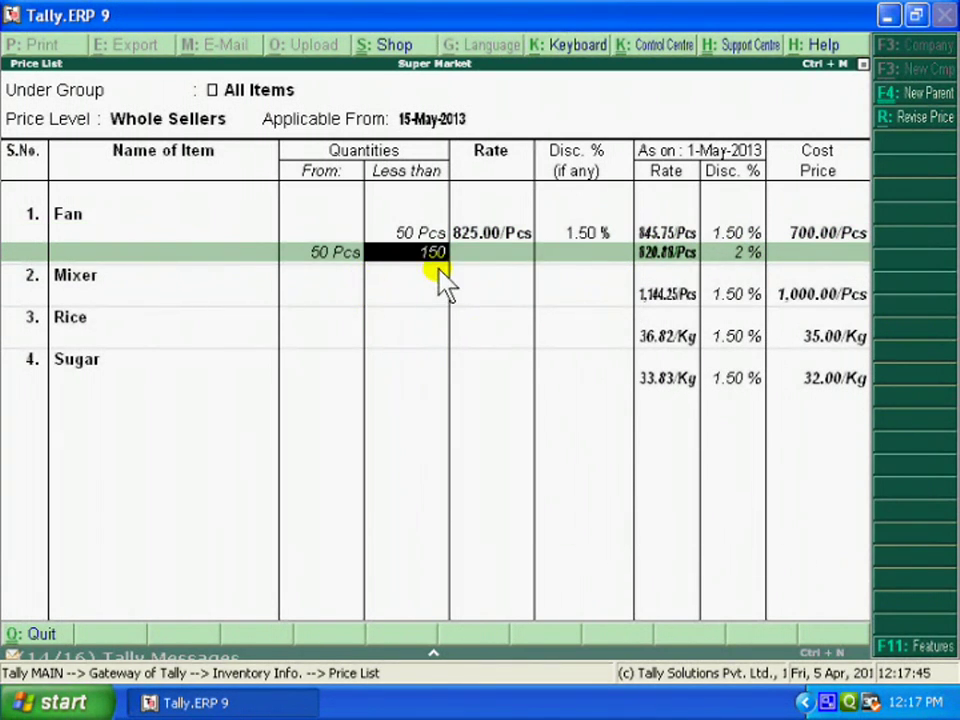
key(Return)
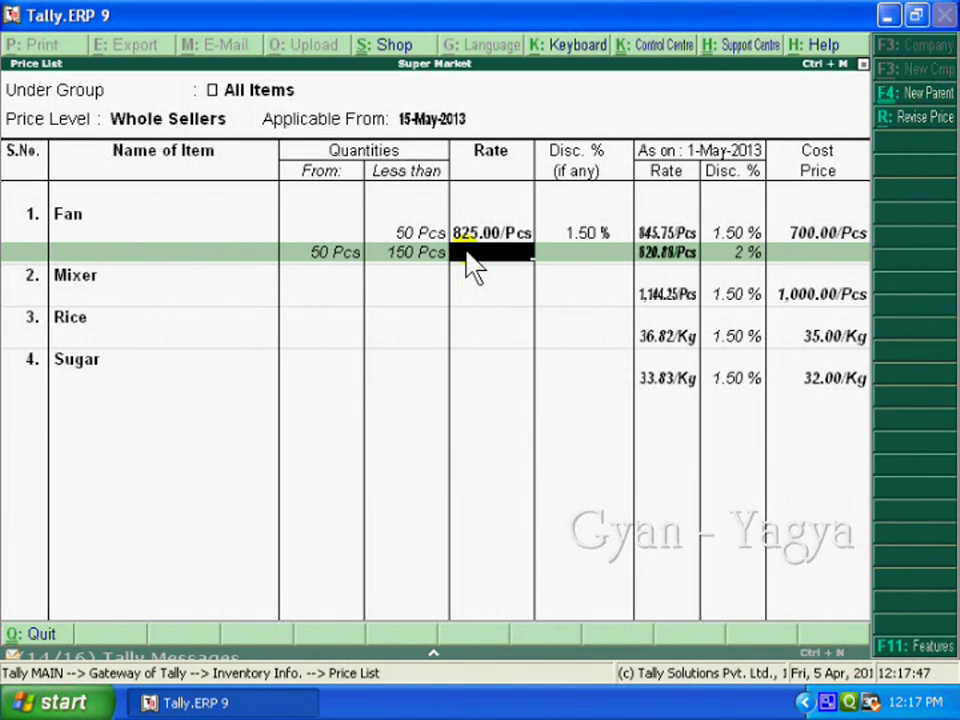
text(8)
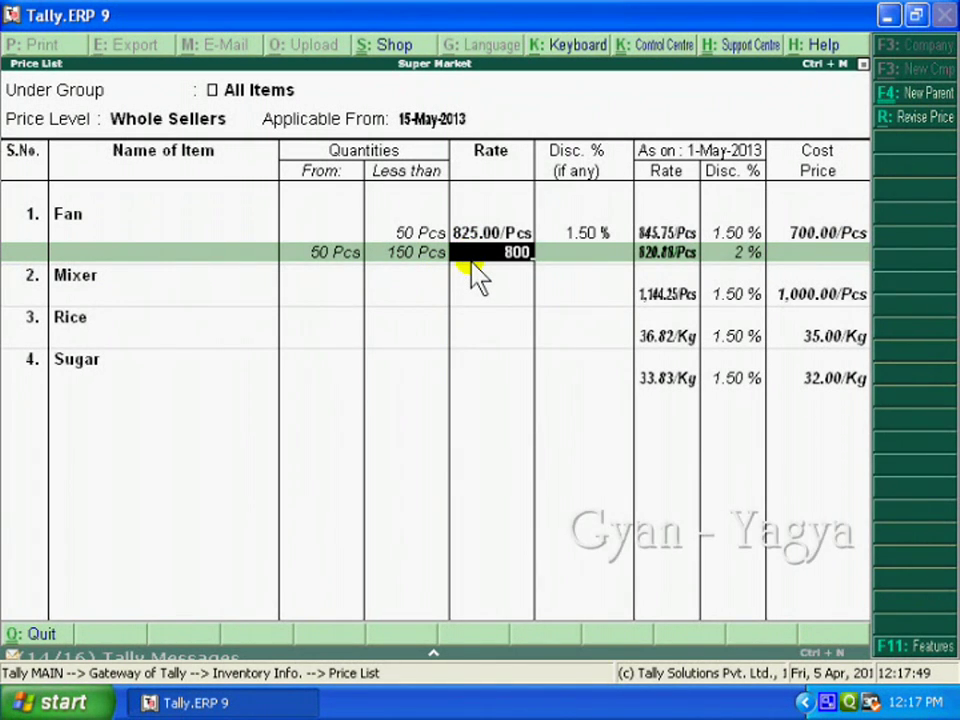
text(00)
key(Return)
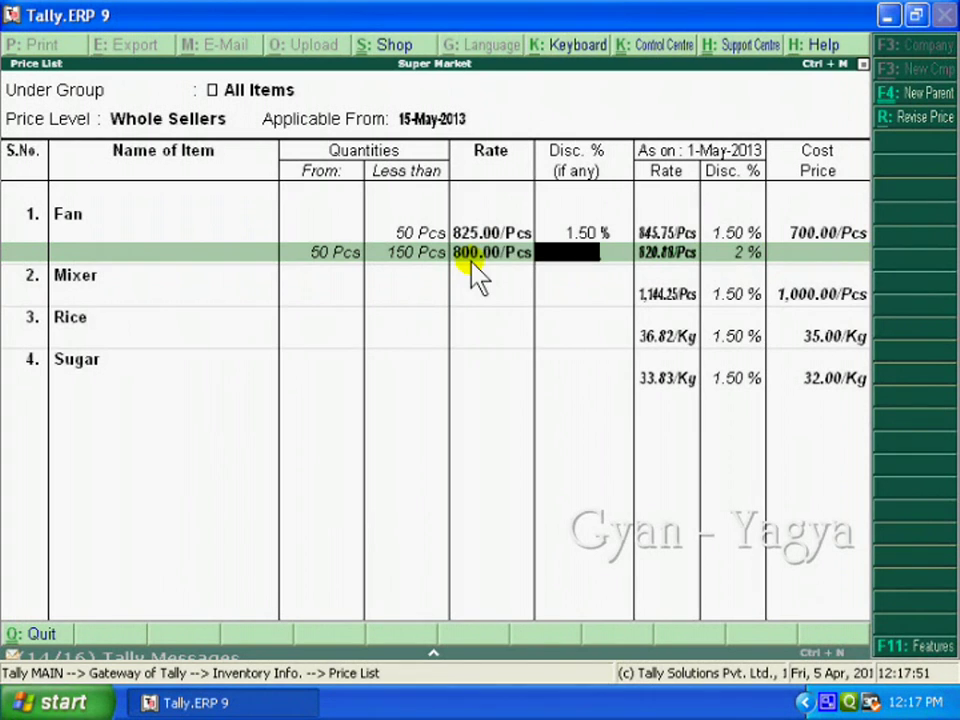
text(2)
key(Return)
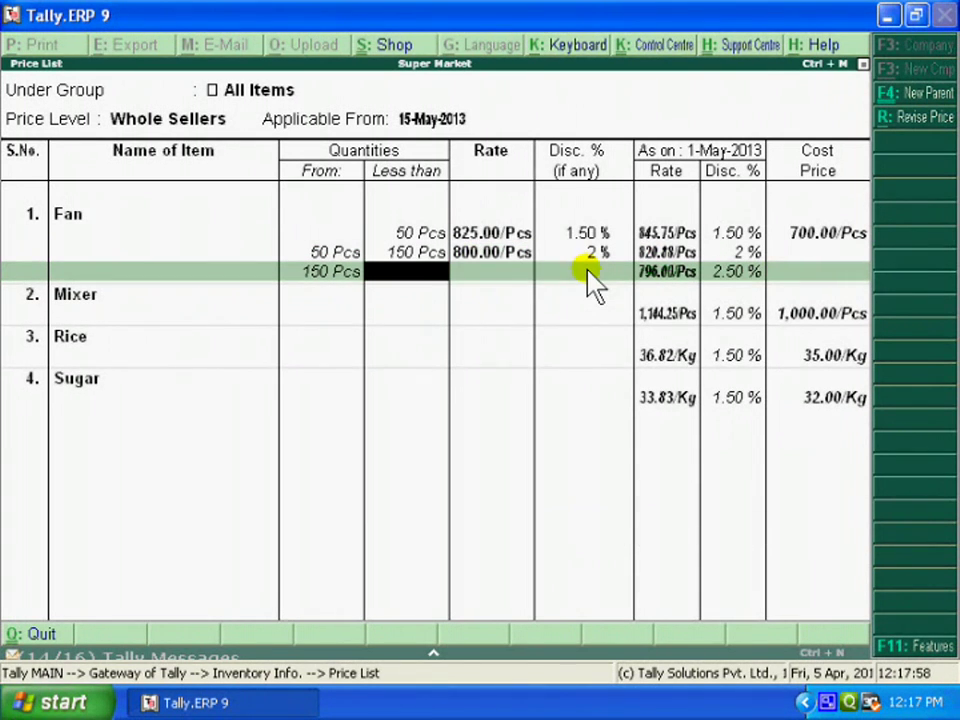
- Price Fan quantities from 150 Pcs with no upper limit at a rate of 750.00 per piece with a 2.50 % discount
key(Return)
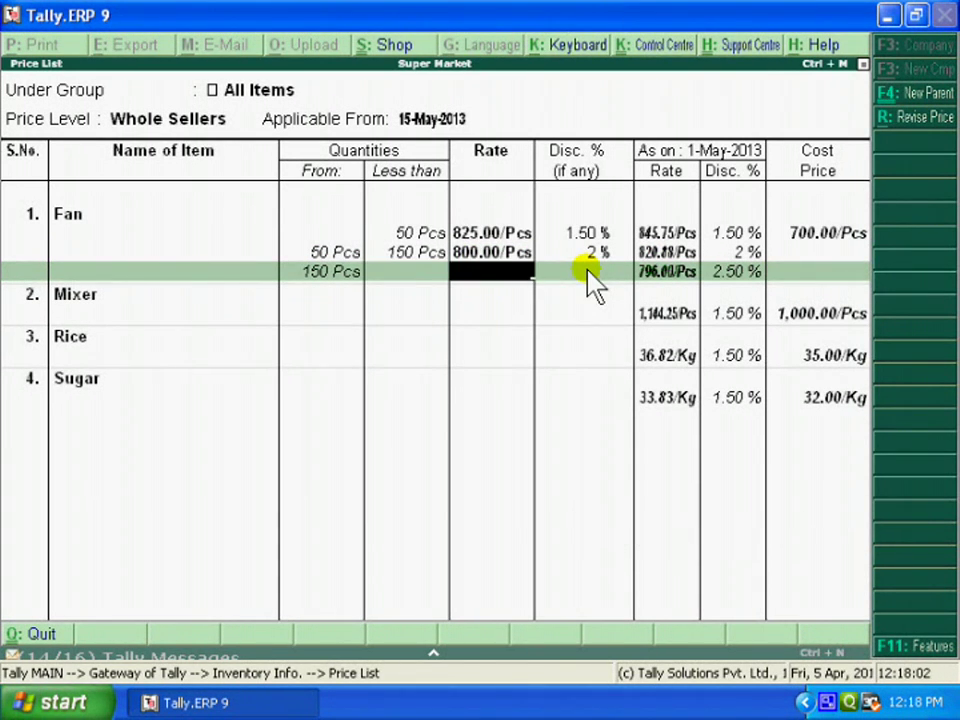
text(750)
key(Return)
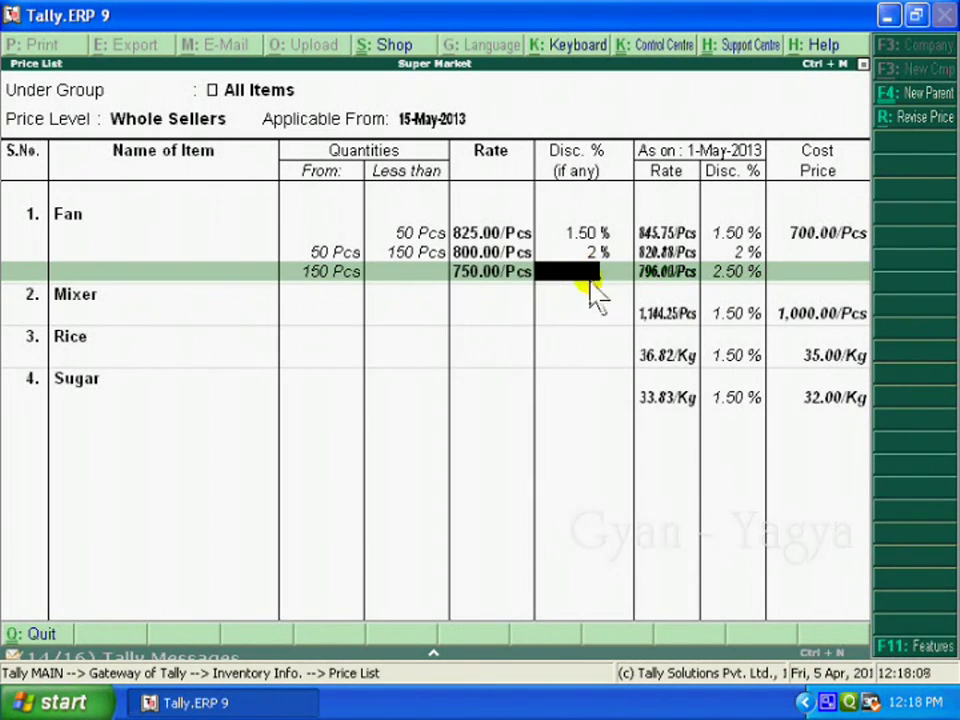
text(2.5)
key(Return)
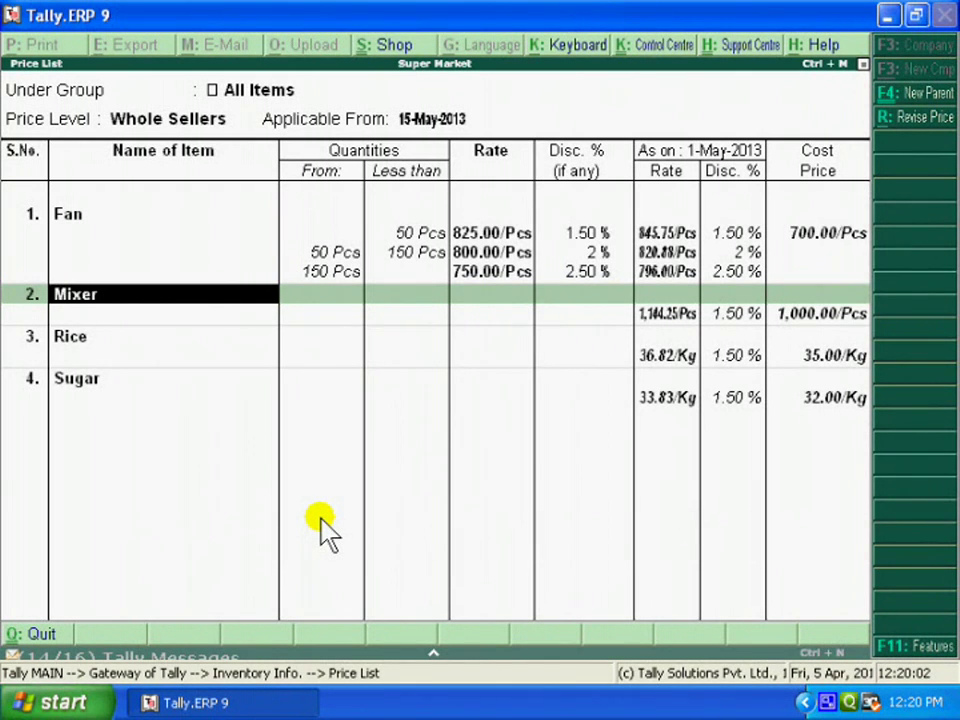
key(F4)
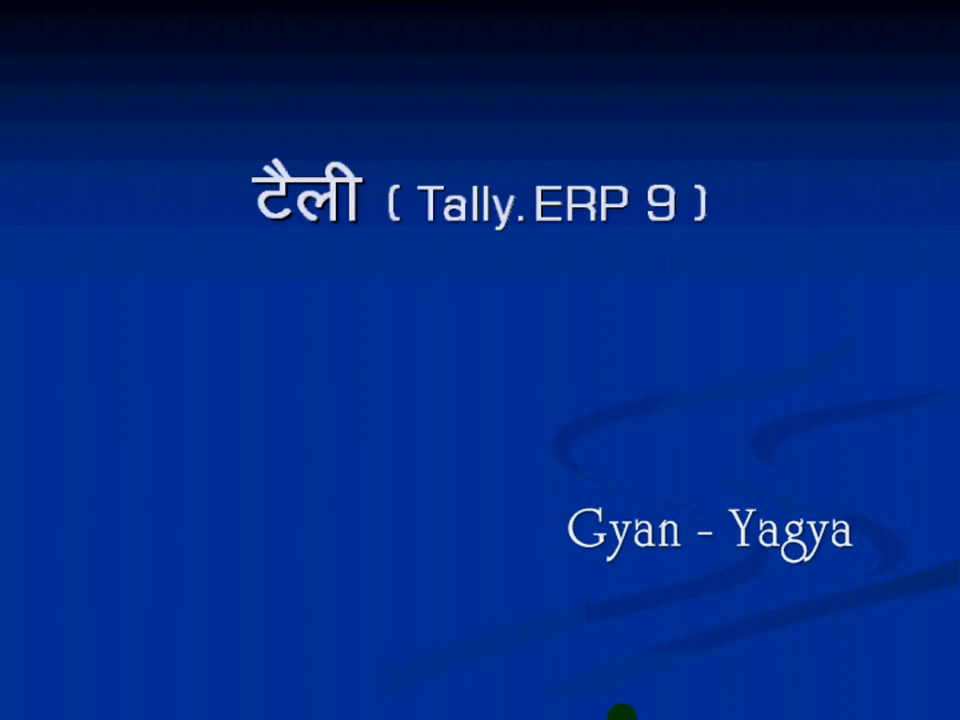